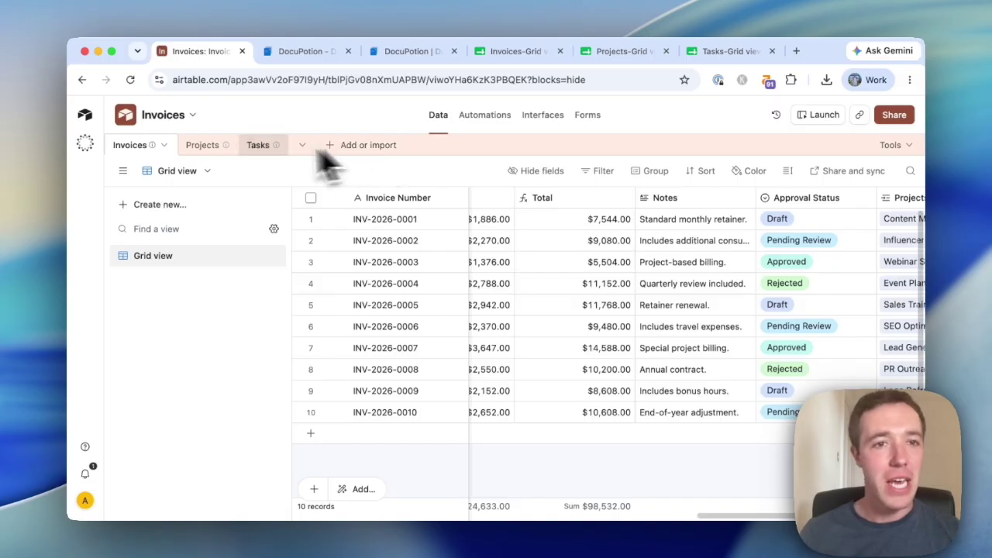
# Step: Examine the Invoices table's fields from Total across to the PDF attachment column
pyautogui.click(593, 309)
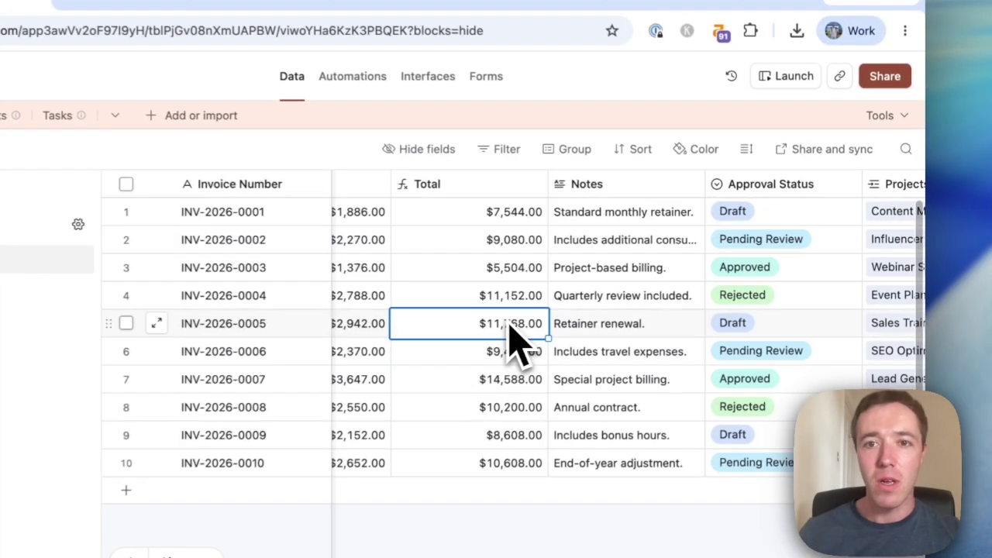
pyautogui.press('Right')
pyautogui.press('Right')
pyautogui.press('Right')
pyautogui.press('Right')
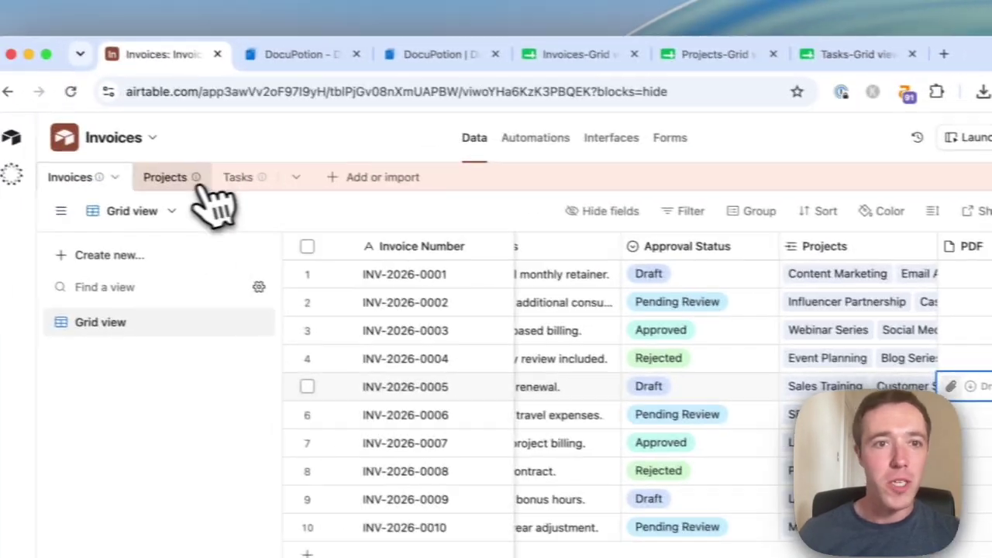
# Step: Look through the Projects table's fields, including the amount, linked tasks, client and project code
pyautogui.click(204, 184)
pyautogui.click(697, 318)
pyautogui.press('Left')
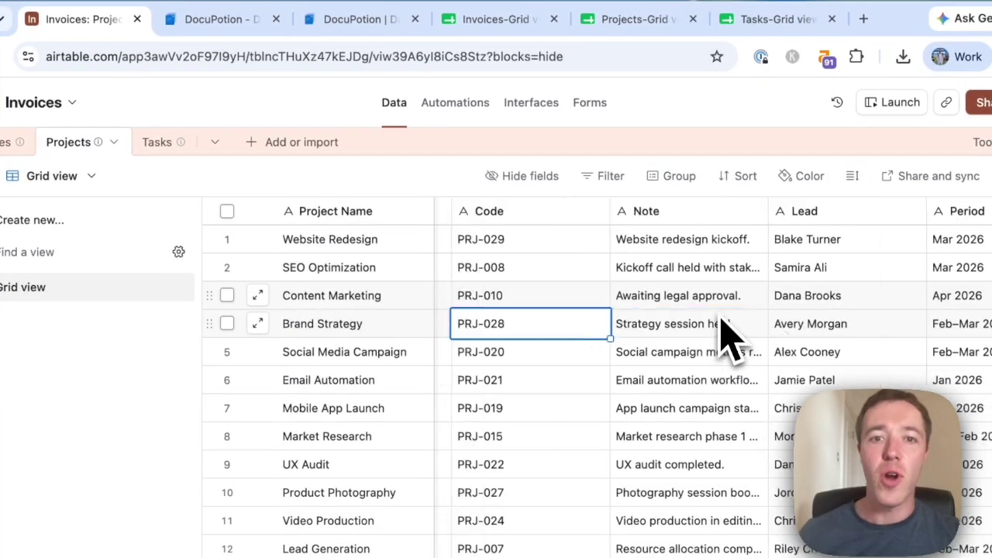
pyautogui.press('Left')
pyautogui.press('Left')
pyautogui.press('Left')
pyautogui.press('Right')
pyautogui.press('Up')
pyautogui.press('Up')
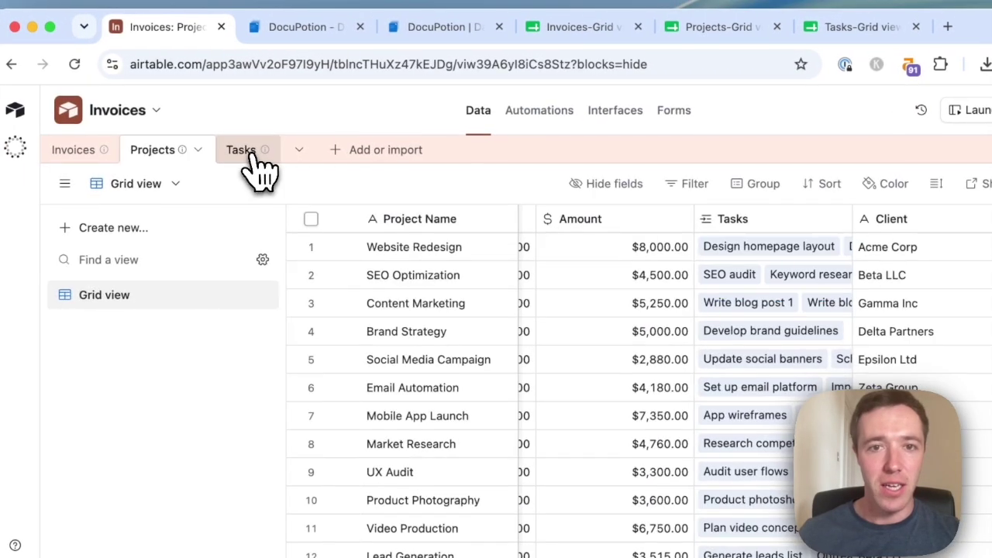
# Step: Compare the Tasks table with the Projects table, ending on the Tasks records
pyautogui.click(247, 151)
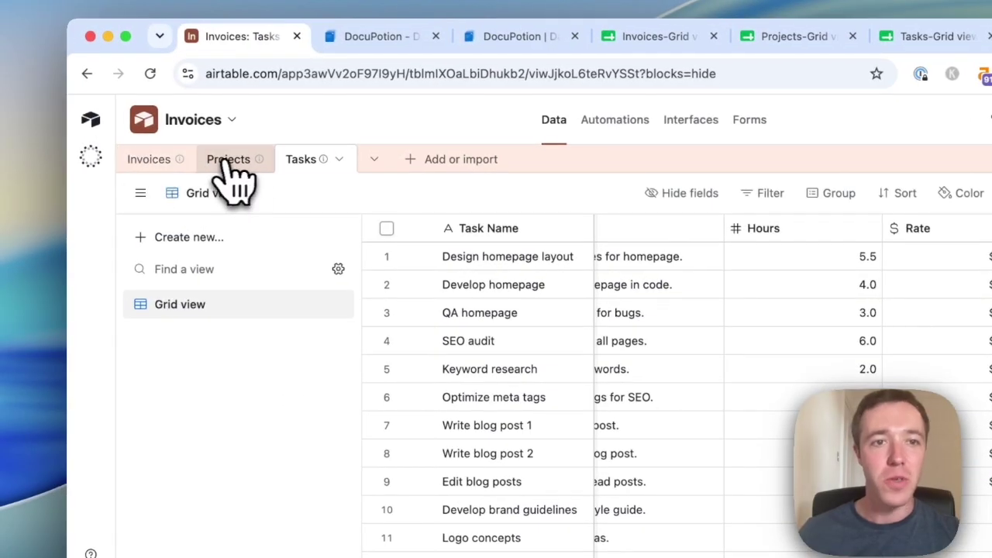
pyautogui.click(224, 159)
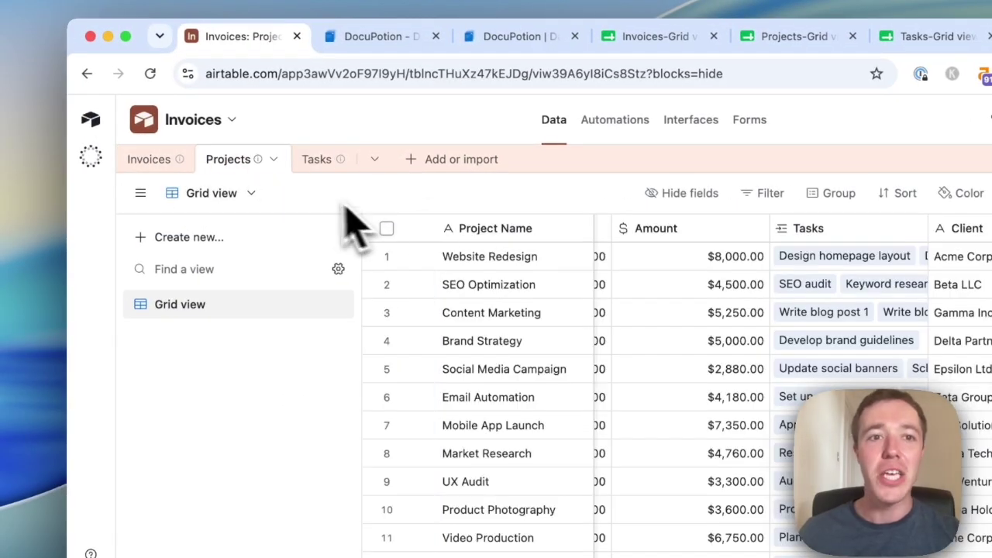
pyautogui.click(341, 161)
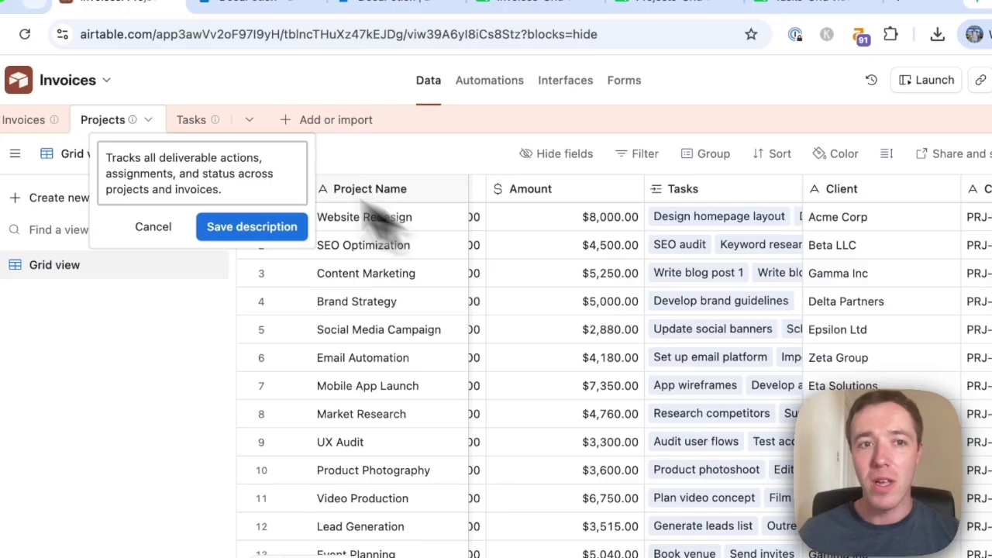
pyautogui.click(318, 163)
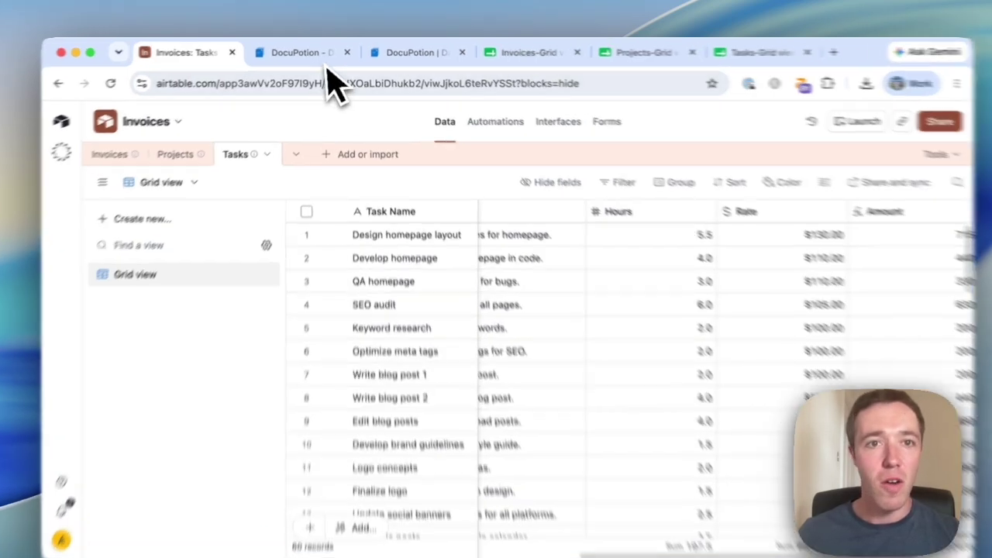
# Step: Switch to the DocuPotion templates dashboard and start a new template from the template library
pyautogui.click(325, 53)
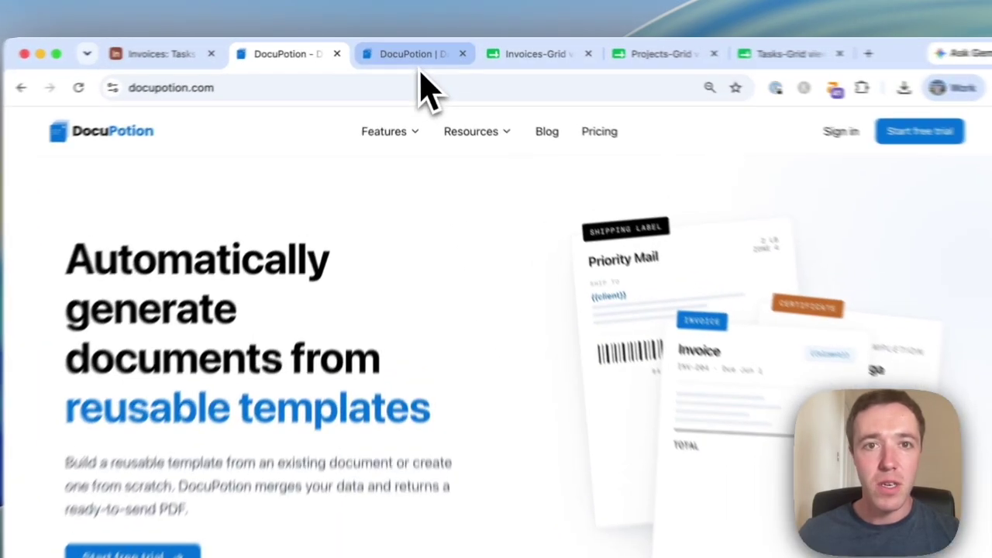
pyautogui.click(414, 52)
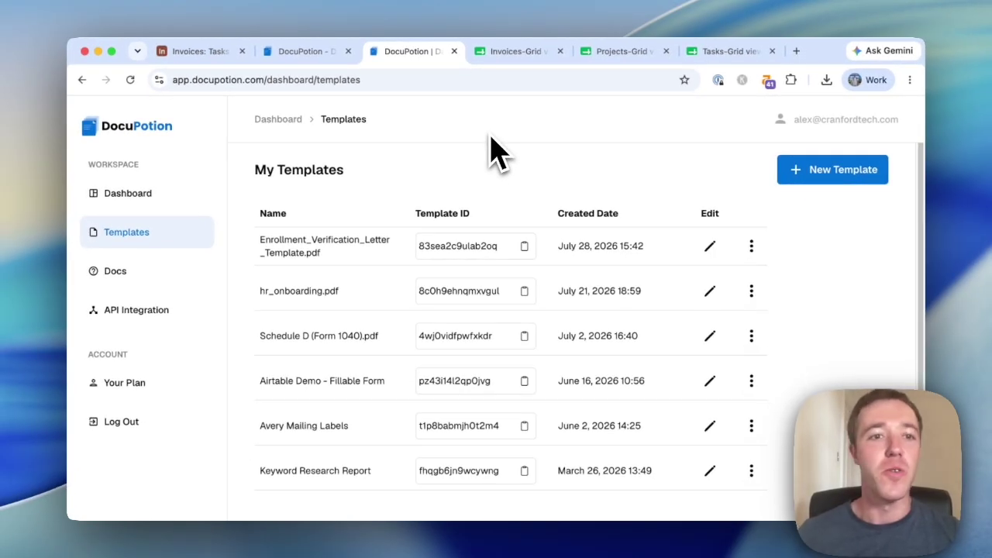
pyautogui.click(811, 174)
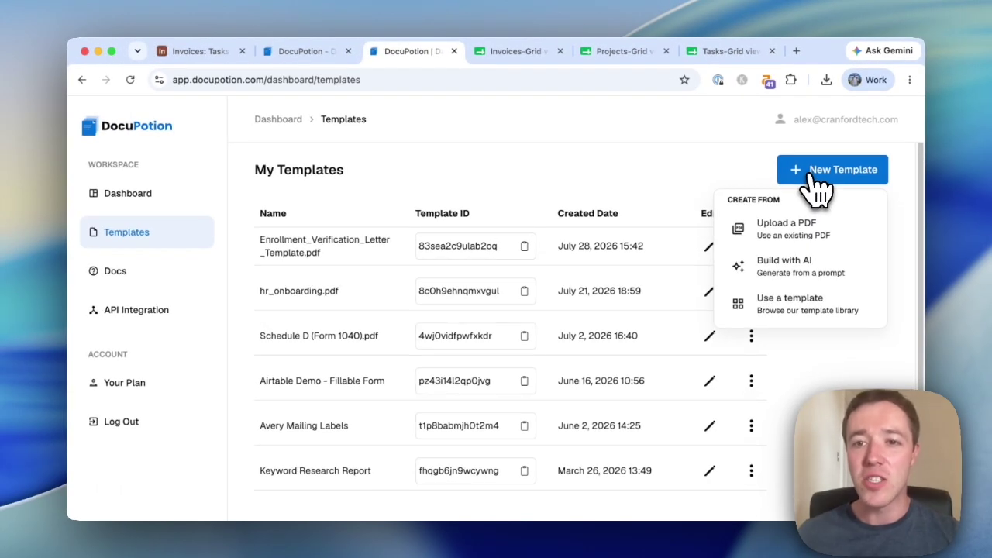
pyautogui.click(810, 318)
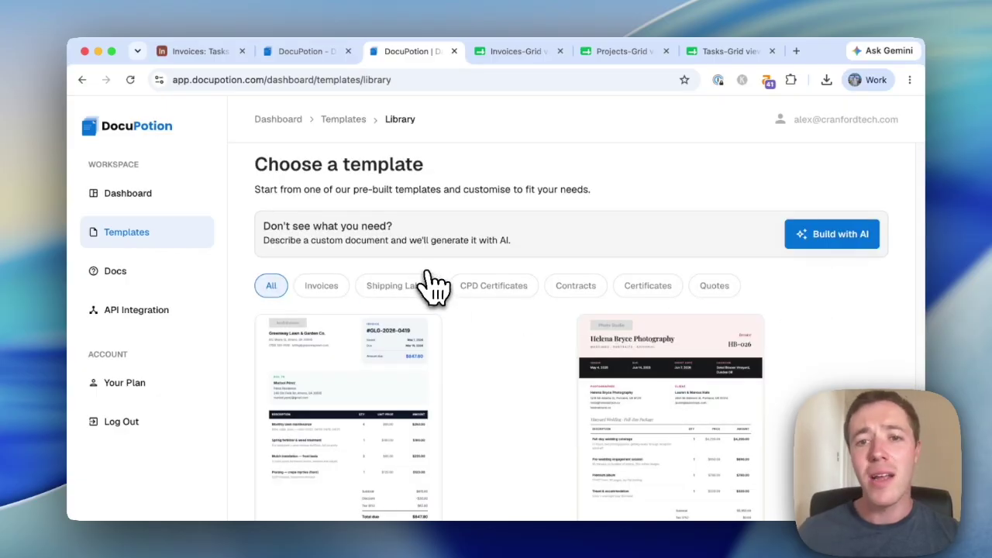
# Step: Filter the library to invoices and choose the Invoice with Nested Line Items (Projects and Tasks) template
pyautogui.click(349, 293)
pyautogui.scroll(-5, 466, 343)
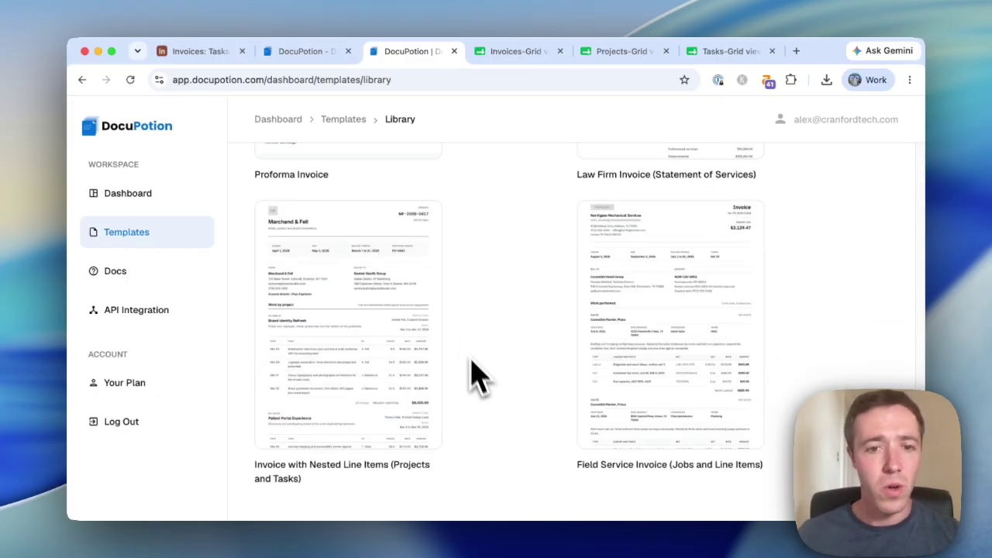
pyautogui.click(345, 334)
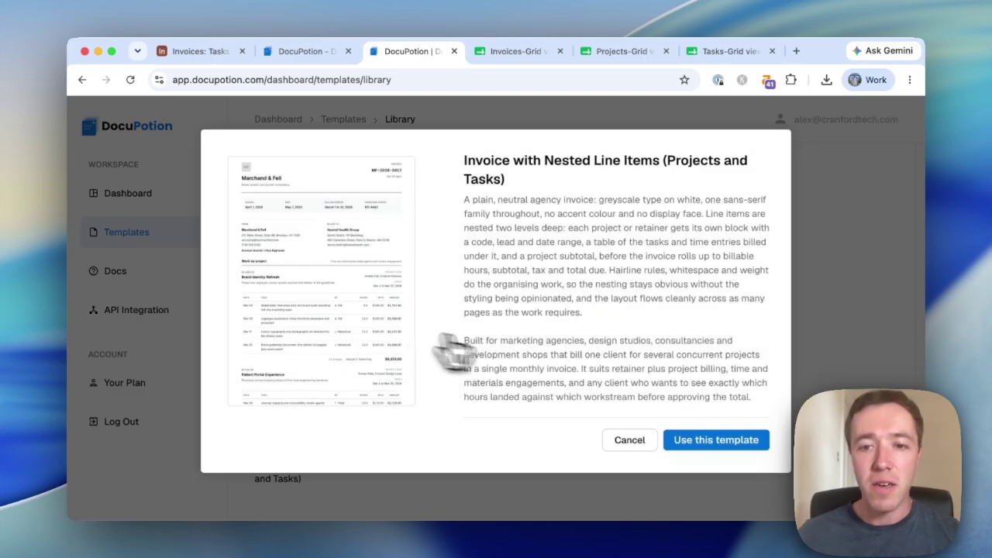
pyautogui.click(690, 440)
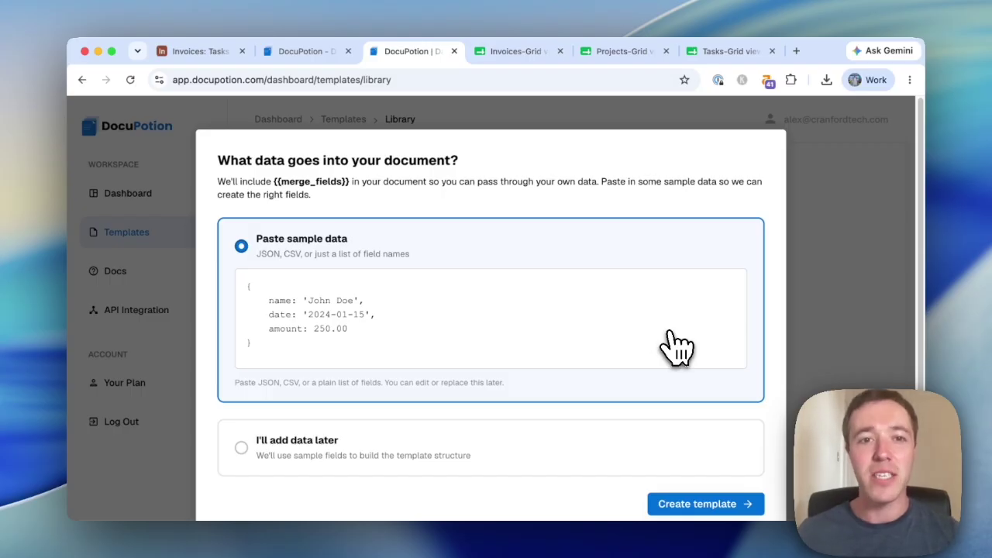
# Step: Switch to Airtable and check the CSV download option for the Invoices table's Grid view
pyautogui.click(202, 51)
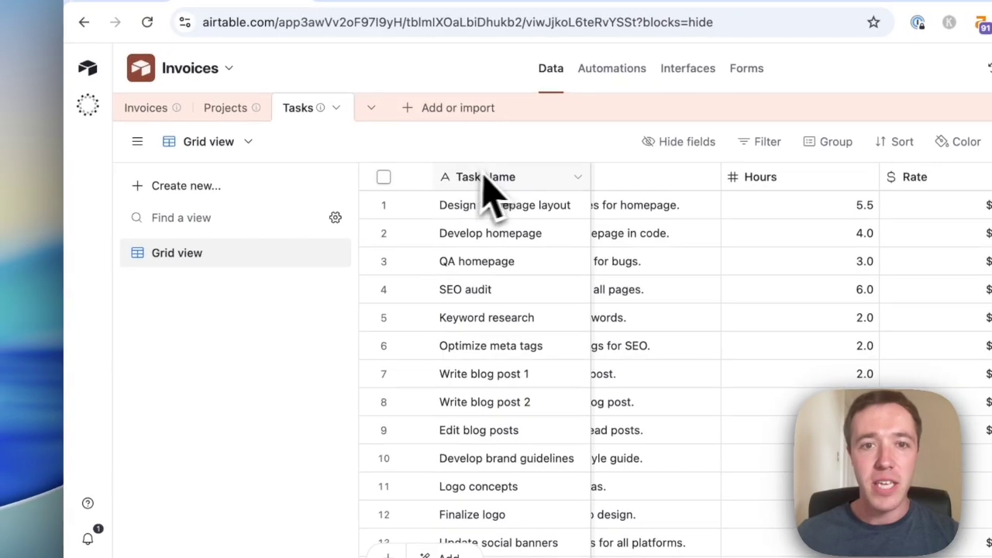
pyautogui.click(496, 177)
pyautogui.click(140, 108)
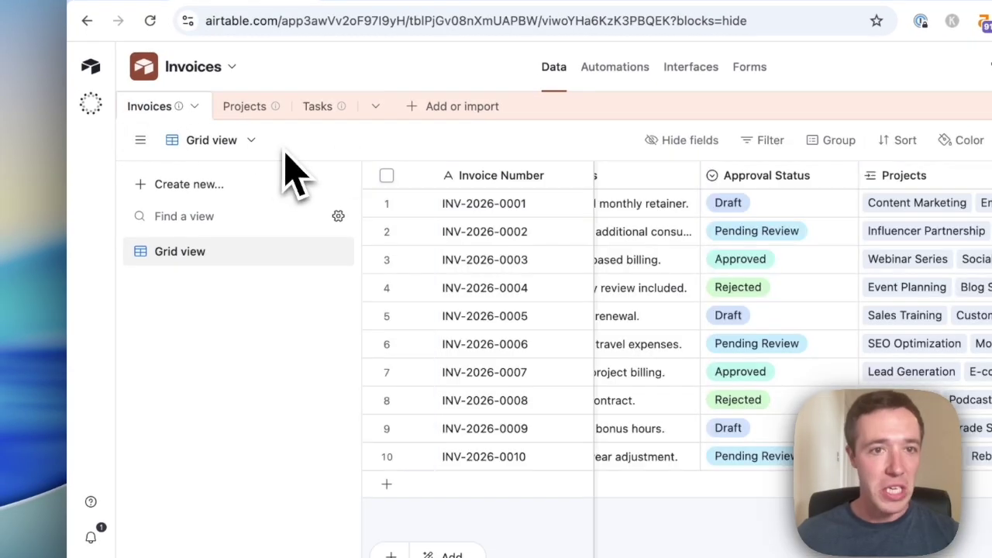
pyautogui.click(254, 143)
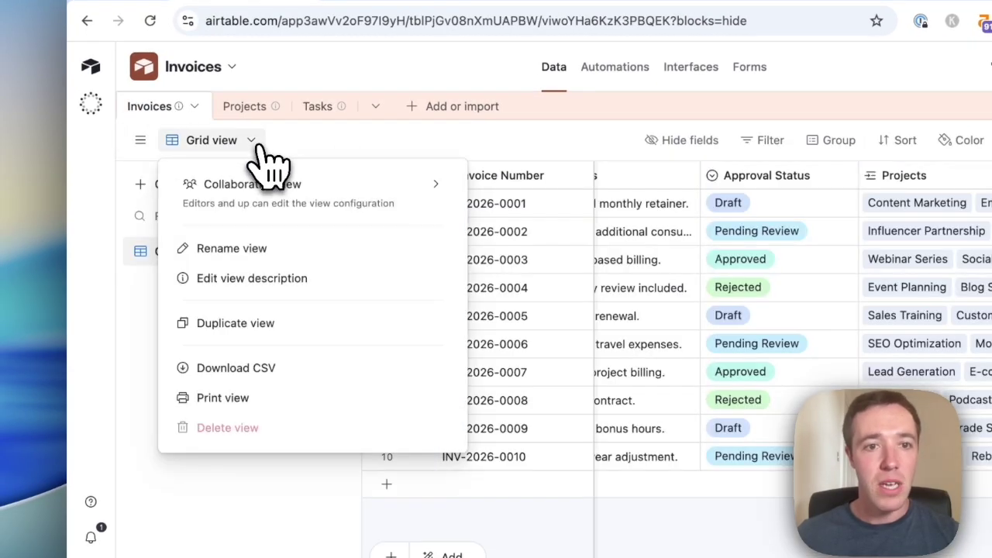
pyautogui.click(278, 490)
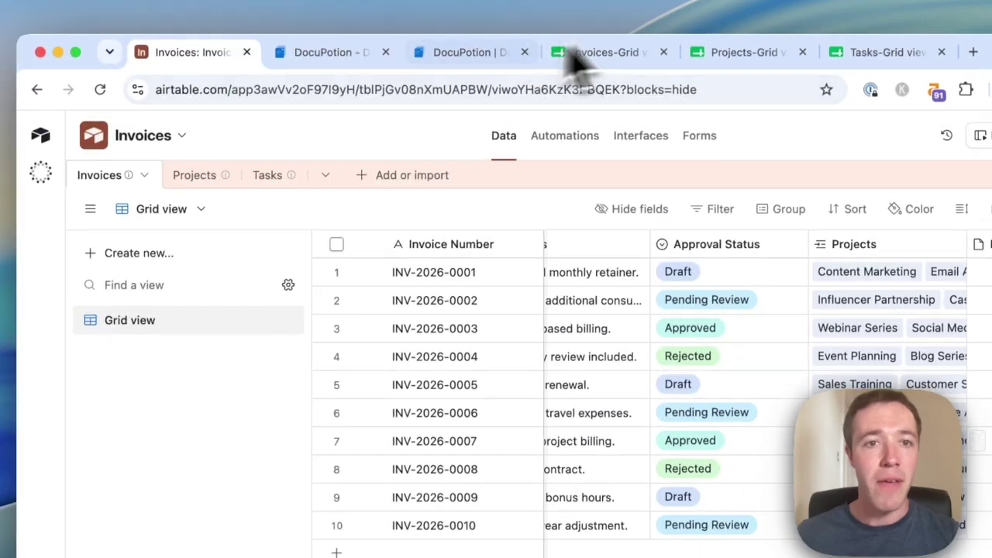
# Step: Switch to the Invoices-Grid view (2) spreadsheet and copy its header cells from Invoice Number through Projects
pyautogui.click(607, 54)
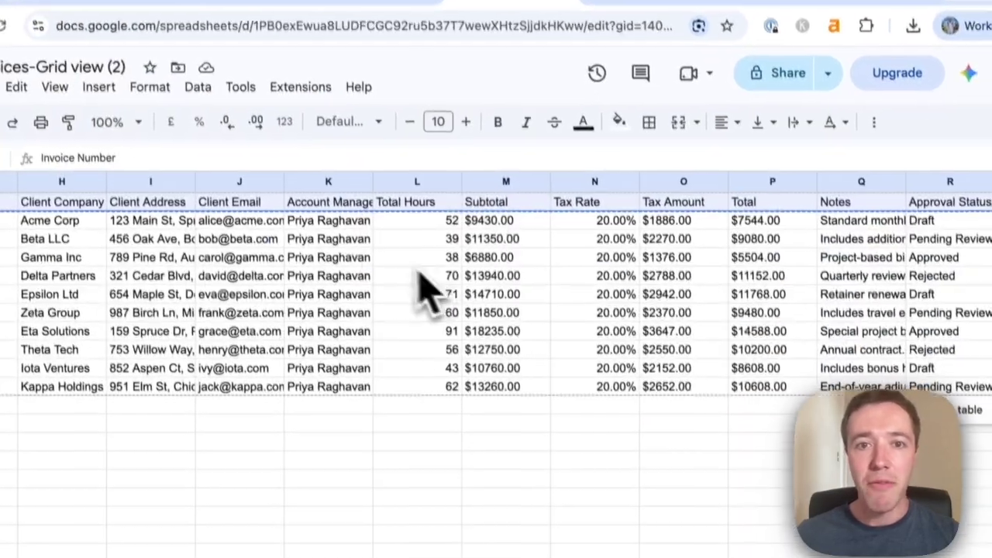
pyautogui.click(434, 324)
pyautogui.press('Up')
pyautogui.press('Home')
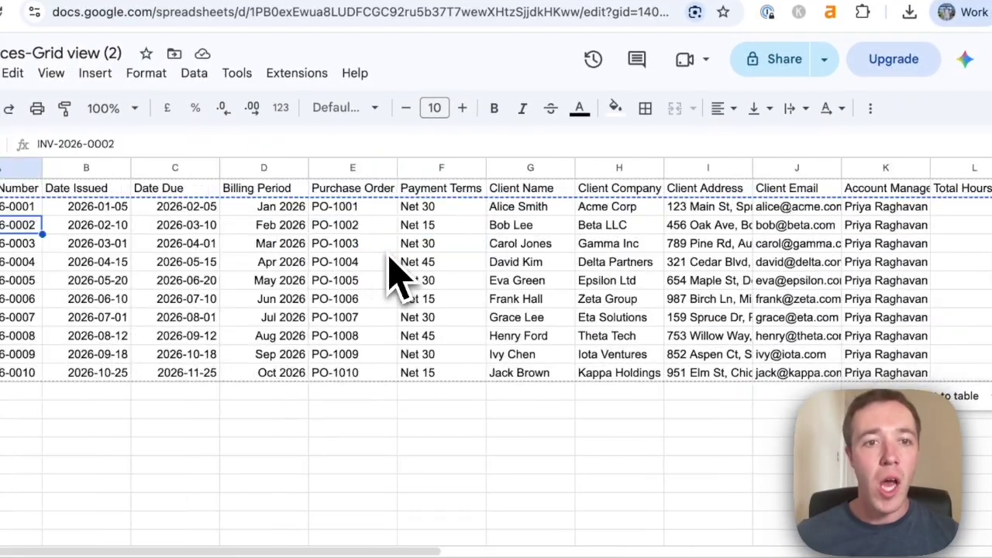
pyautogui.press('Up')
pyautogui.hotkey('ctrl', 'shift', 'Right')
pyautogui.press('super+c')
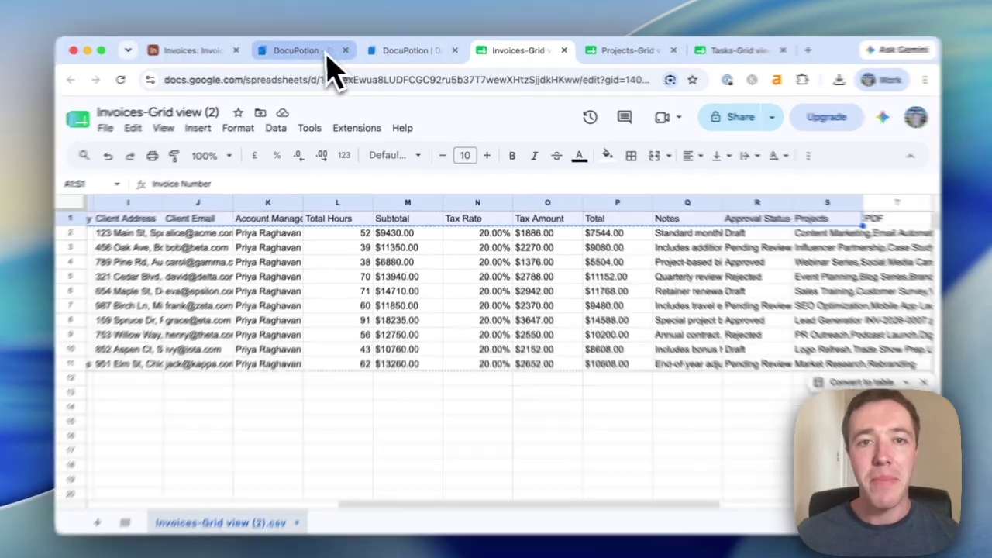
# Step: Return to DocuPotion and paste the invoice field names as the new template's sample data
pyautogui.click(333, 53)
pyautogui.click(408, 53)
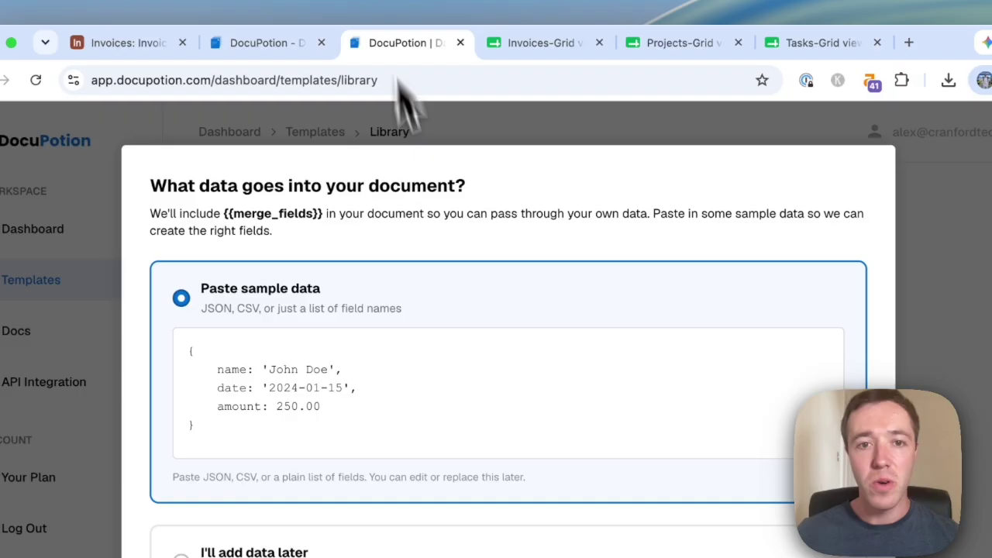
pyautogui.click(453, 286)
pyautogui.press('super+v')
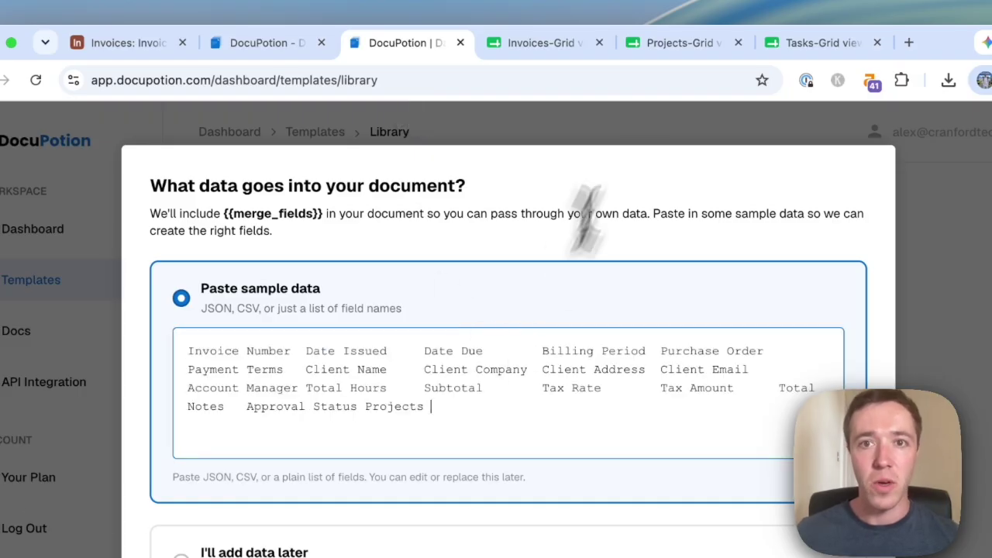
# Step: Copy the Projects-Grid view header row, Project Name through Period, and append it to the DocuPotion sample data
pyautogui.click(674, 44)
pyautogui.click(579, 304)
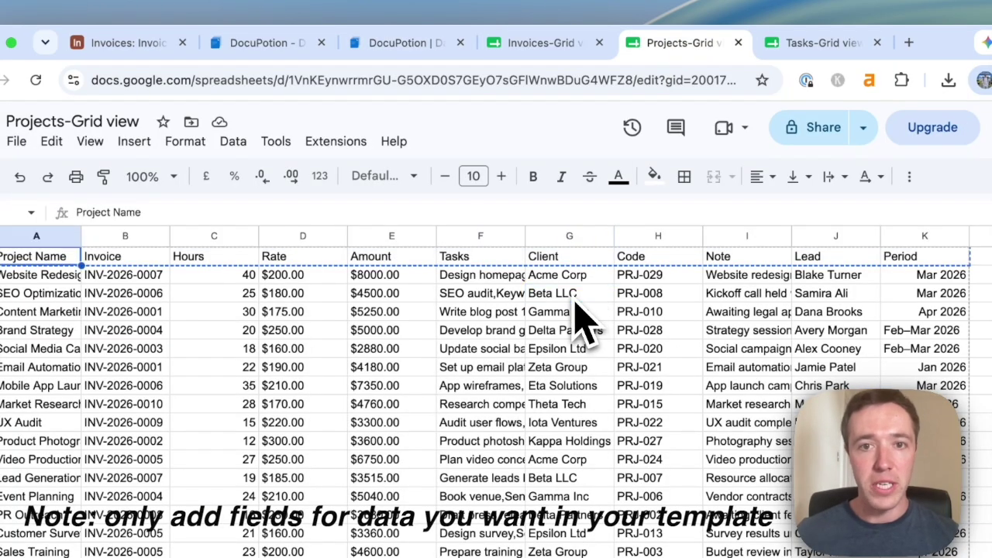
pyautogui.hotkey('ctrl', 'shift', 'Tab')
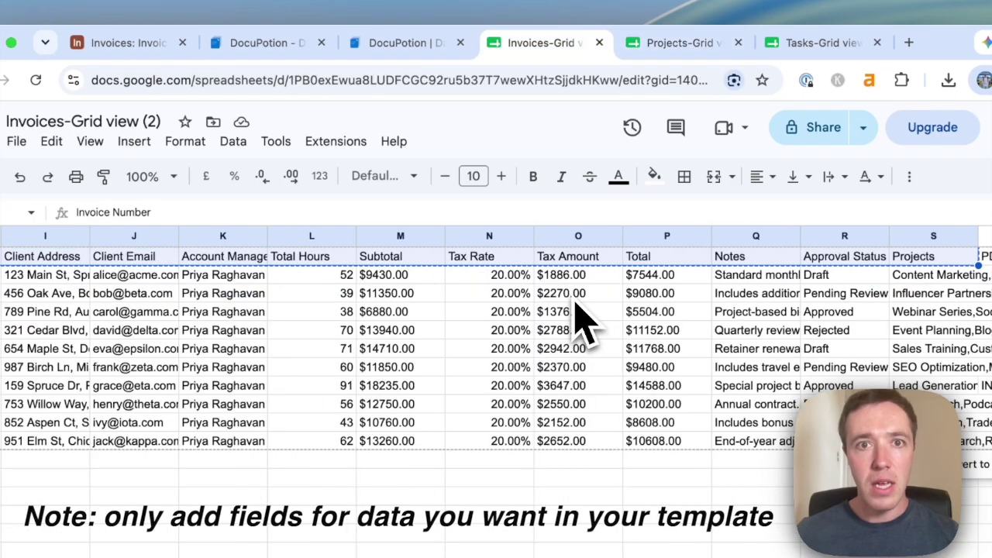
pyautogui.hotkey('ctrl', 'shift', 'Tab')
pyautogui.write('Project Name\tInvoice\tHours\tRate\tAmount\tTasks\tClient\tCode\tNote\tLead\tPeriod')
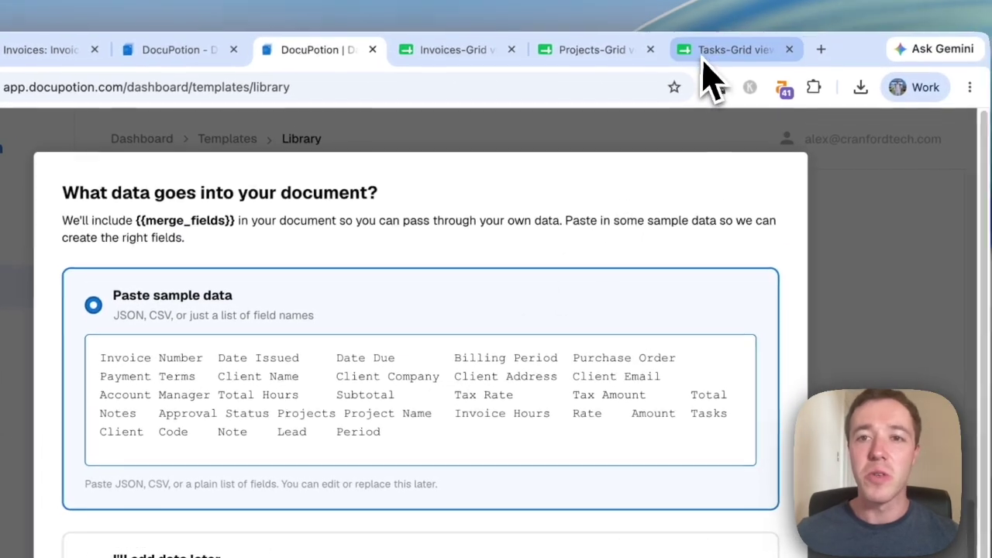
# Step: Switch to the Tasks-Grid view spreadsheet and copy its header row from Task Name through Amount
pyautogui.click(709, 32)
pyautogui.click(454, 304)
pyautogui.hotkey('ctrl', 'Up')
pyautogui.hotkey('ctrl', 'Left')
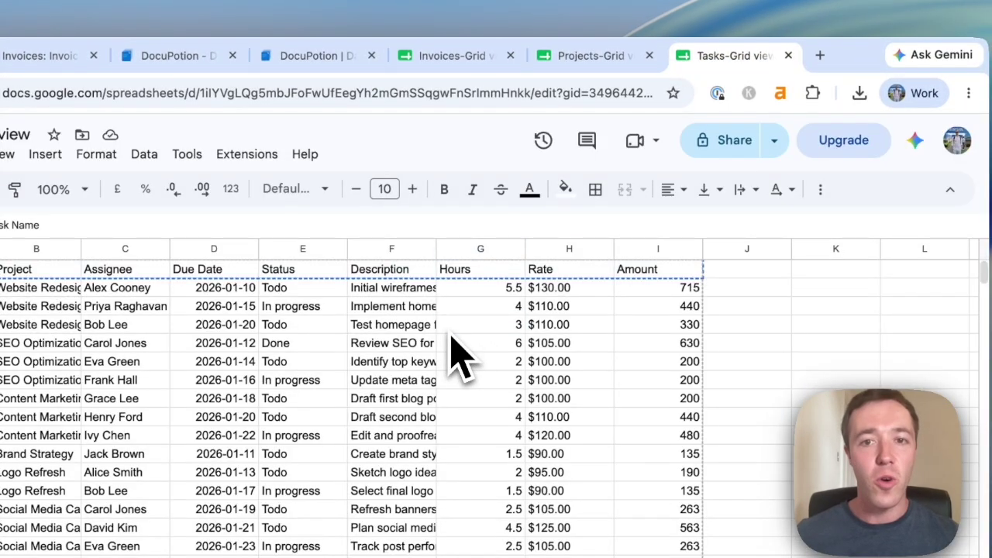
pyautogui.hotkey('ctrl', 'shift', 'Right')
pyautogui.press('super+c')
# Step: Append the task field names to the sample data in DocuPotion and create the template
pyautogui.hotkey('ctrl', 'shift', 'Tab')
pyautogui.hotkey('ctrl', 'shift', 'Tab')
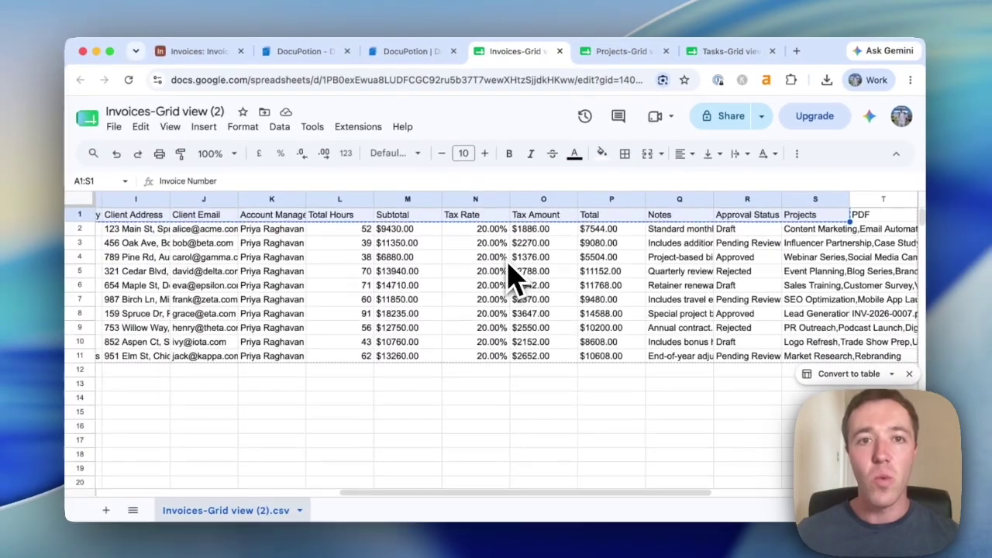
pyautogui.hotkey('ctrl', 'shift', 'Tab')
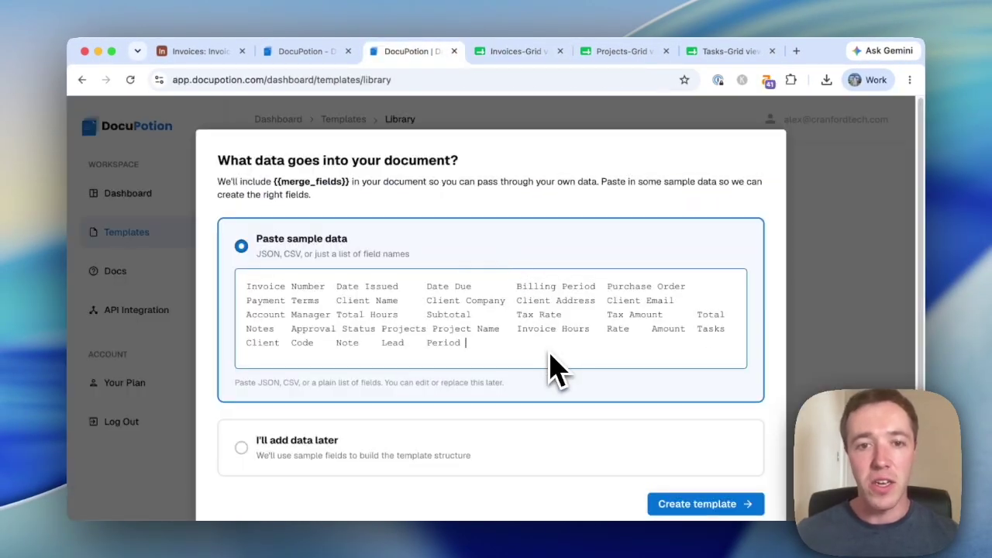
pyautogui.press('super+v')
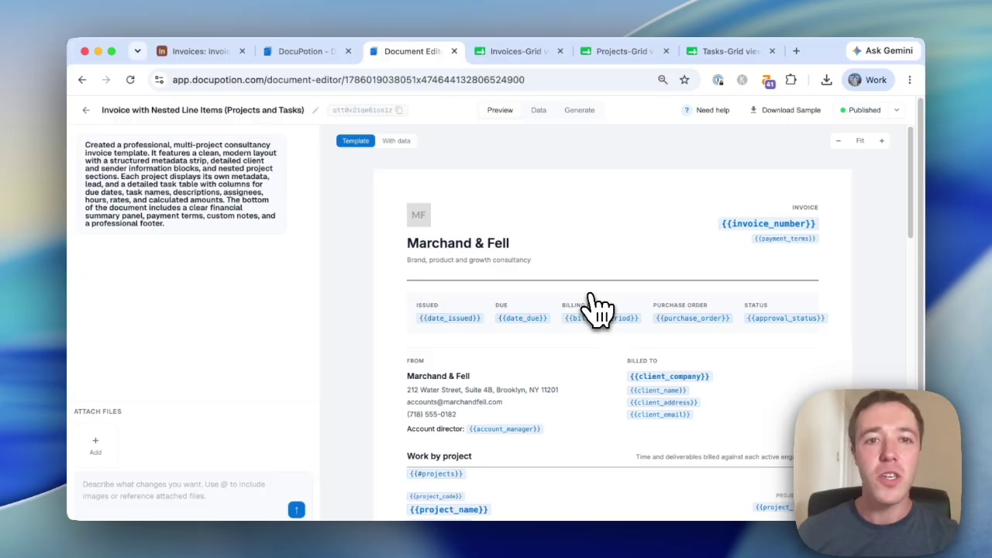
# Step: Review the merge fields and nested project and task sections in the template, and preview it with data
pyautogui.scroll(-5, 589, 287)
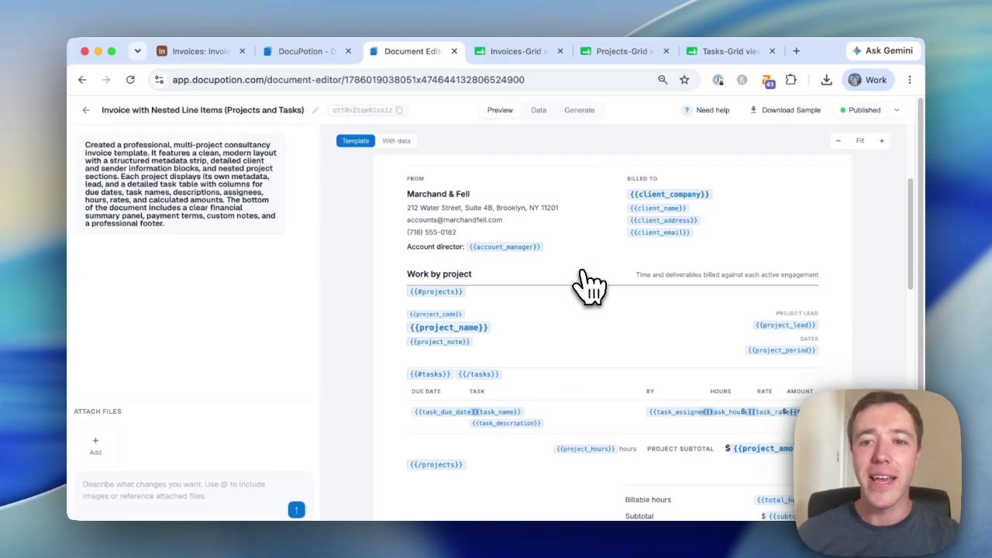
pyautogui.scroll(-1, 589, 287)
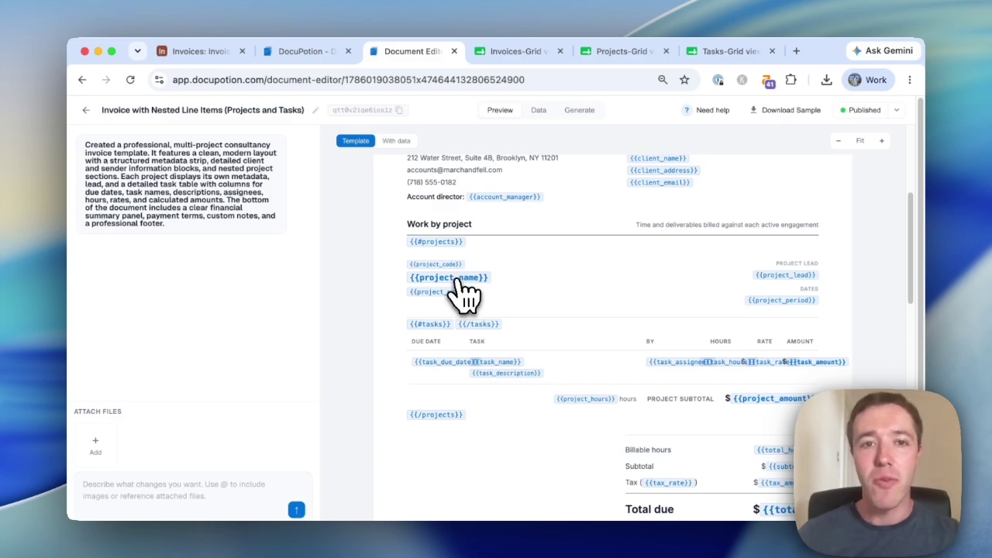
pyautogui.scroll(6, 462, 293)
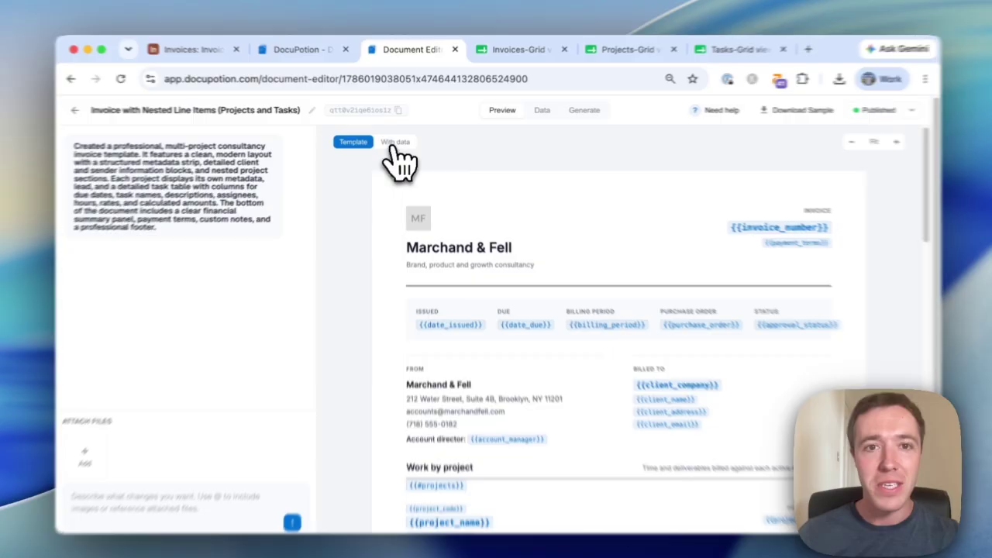
pyautogui.click(398, 141)
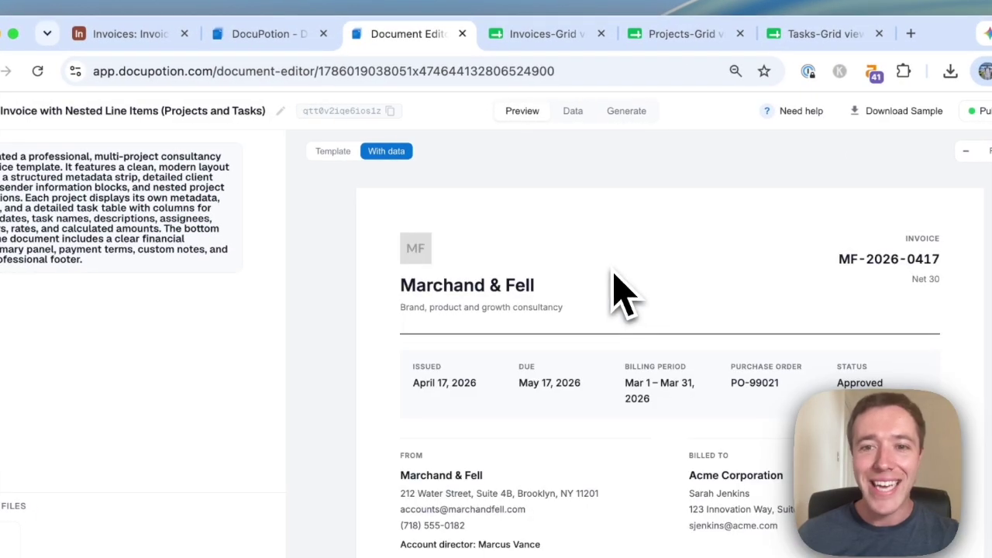
# Step: Review the invoice preview with its project, task and totals sections, and inspect the sample data behind it
pyautogui.scroll(-5, 621, 293)
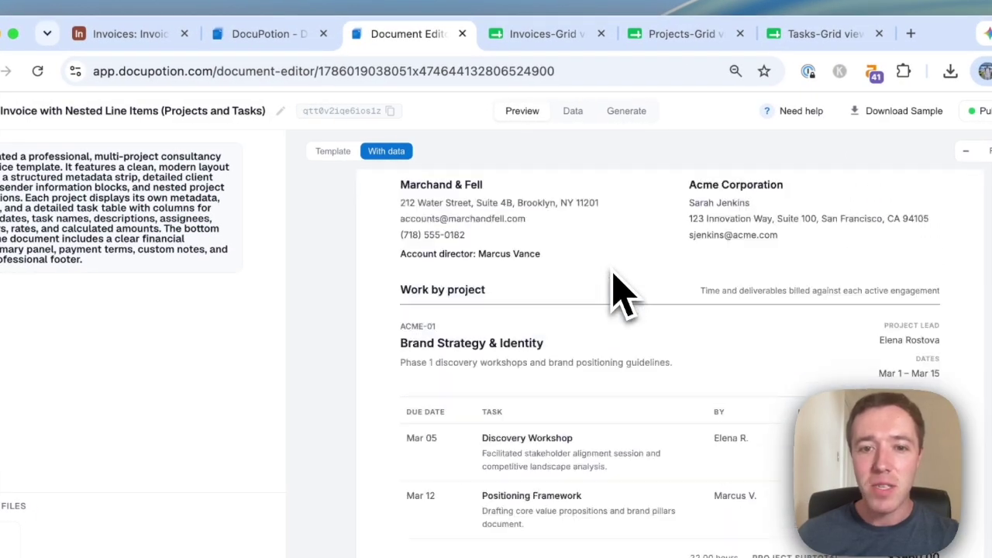
pyautogui.scroll(-5, 560, 288)
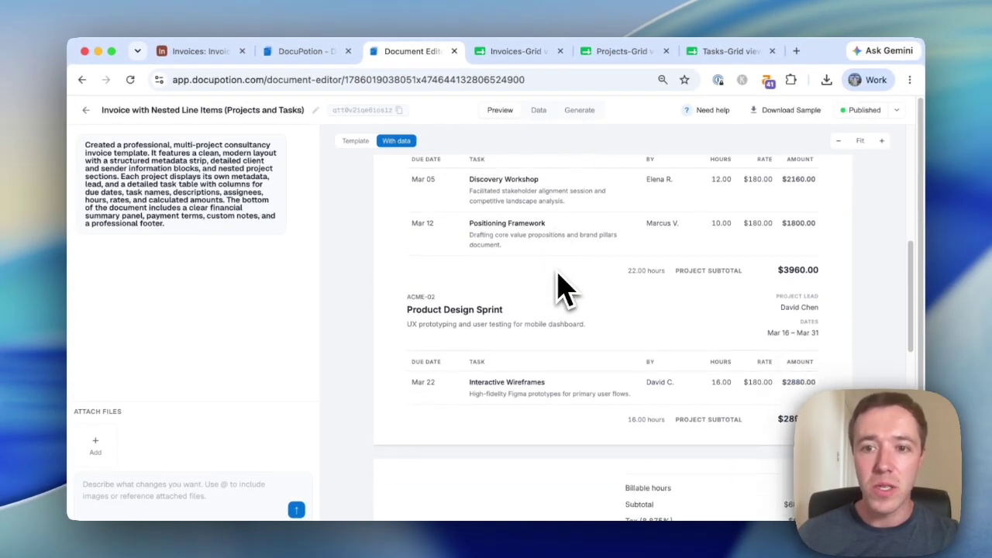
pyautogui.scroll(10, 560, 288)
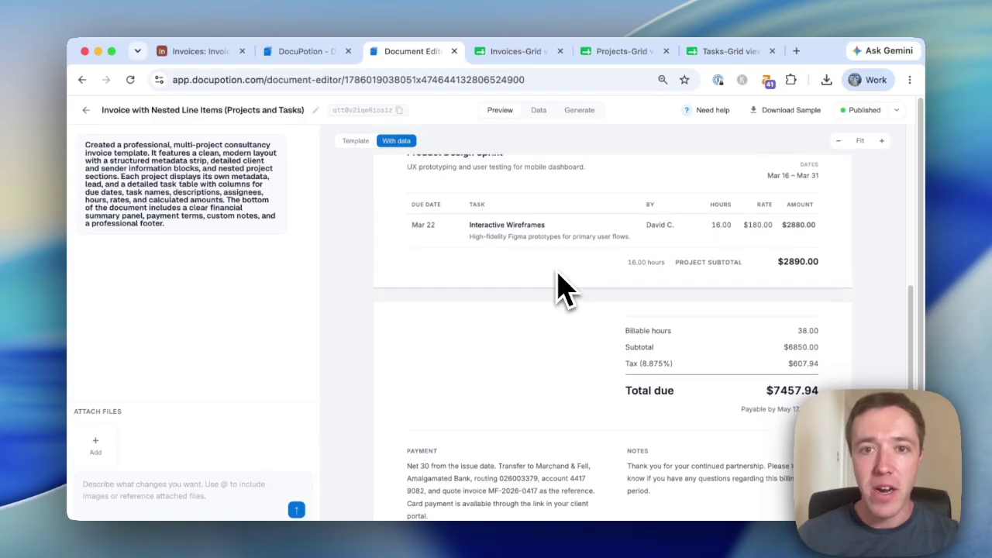
pyautogui.scroll(-2, 527, 284)
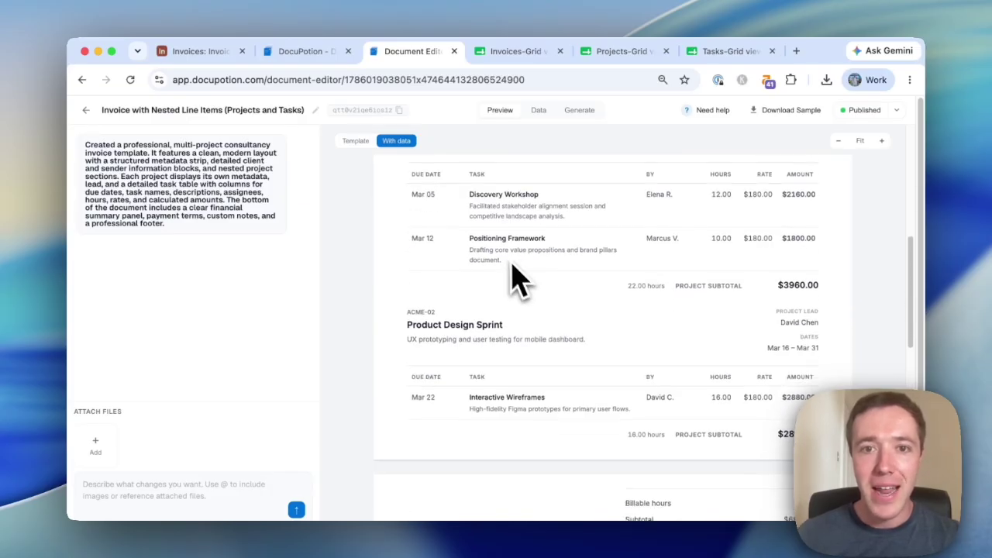
pyautogui.scroll(10, 543, 255)
pyautogui.click(539, 110)
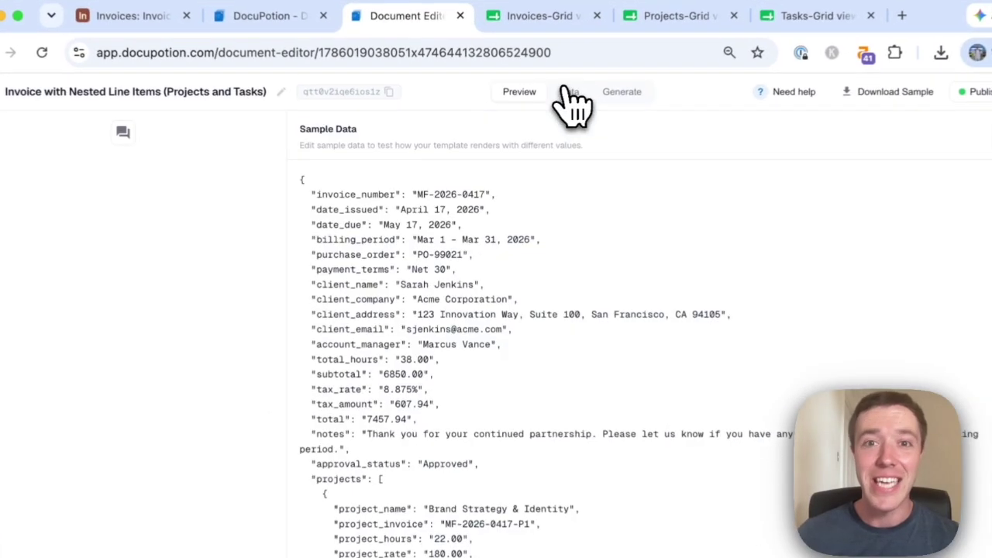
pyautogui.click(501, 109)
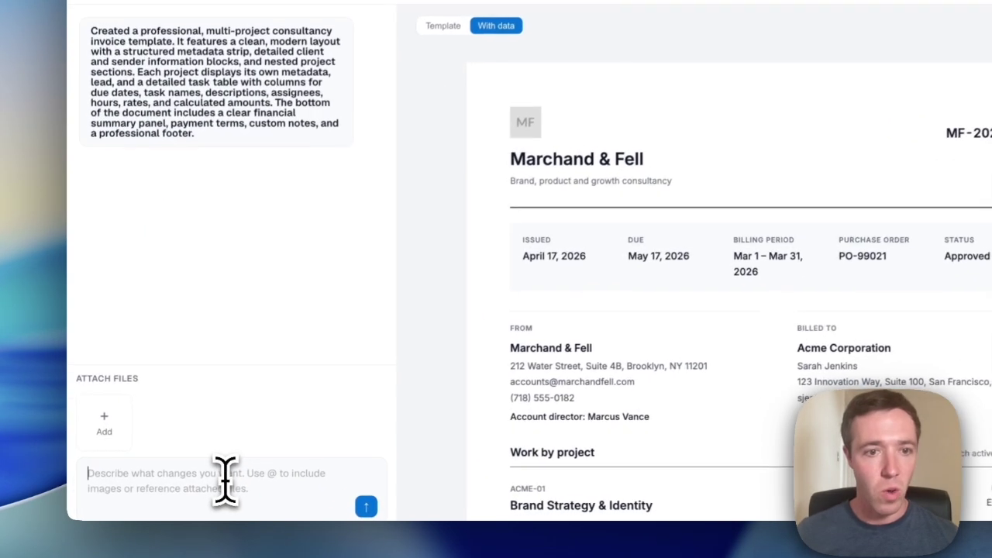
# Step: Attach the logo image and send the request "My company name is DocuPotion. Update our details in the template and use our logo."
pyautogui.click(186, 492)
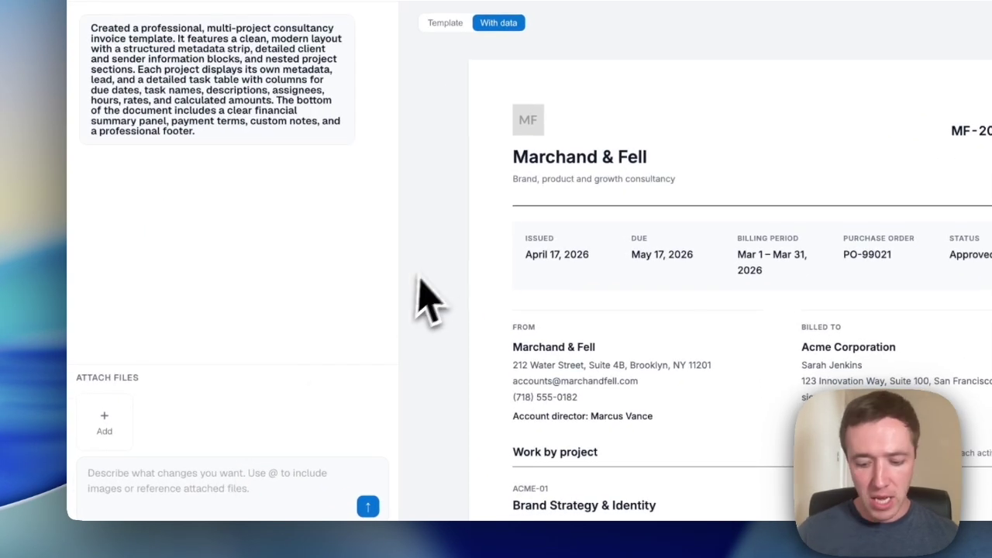
pyautogui.write('My comapny')
pyautogui.press('BackSpace')
pyautogui.press('BackSpace')
pyautogui.press('BackSpace')
pyautogui.press('BackSpace')
pyautogui.press('BackSpace')
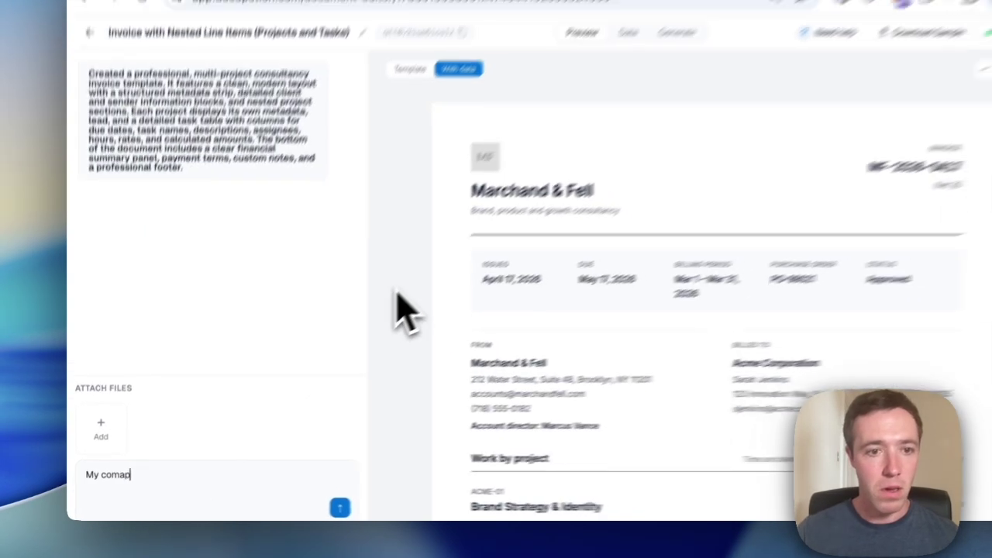
pyautogui.write('pany name is DocuPotion. Update our details in the template and use our logo')
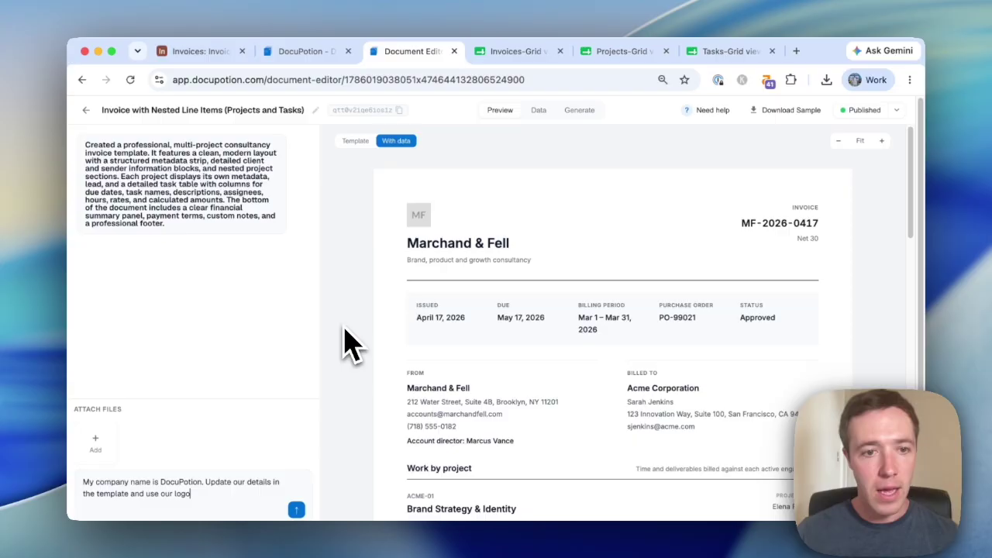
pyautogui.write('.')
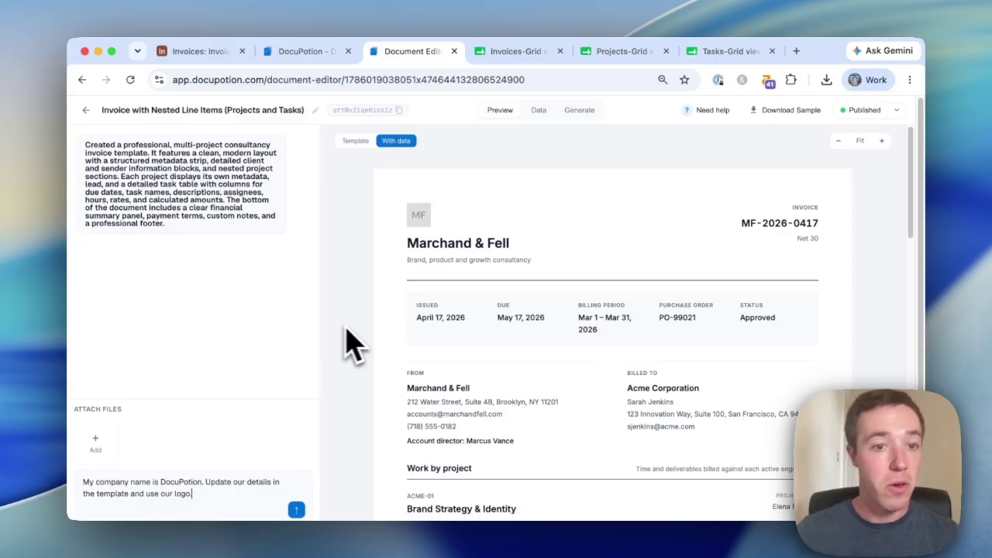
pyautogui.click(102, 448)
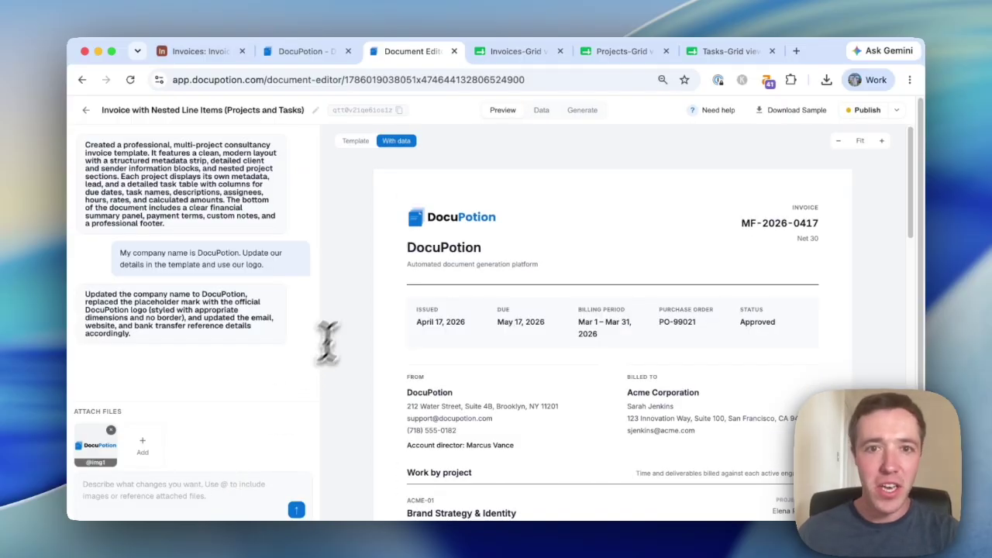
# Step: Review the updated logo and company details in the data preview, return to the template view and publish the changes
pyautogui.scroll(-1, 420, 233)
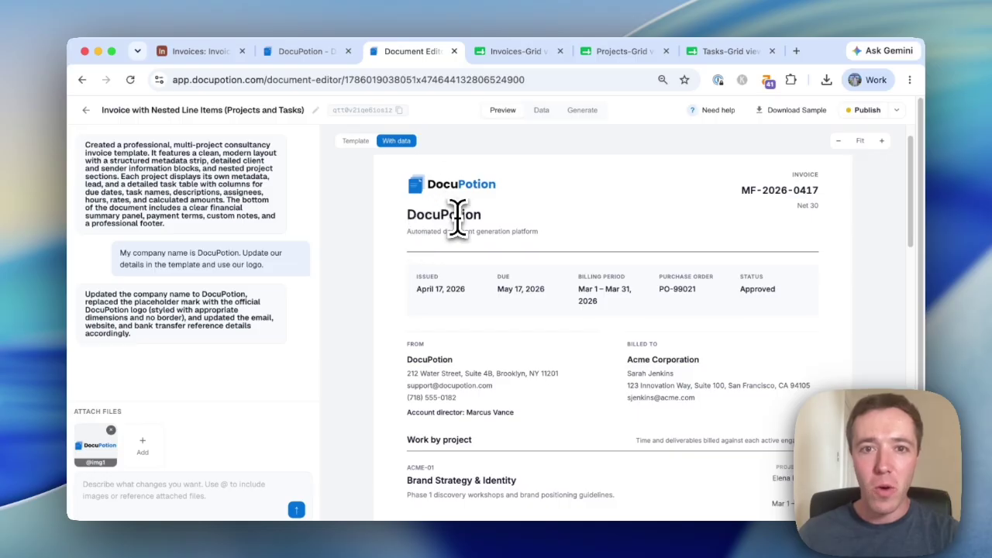
pyautogui.scroll(-1, 465, 220)
pyautogui.scroll(-1, 480, 234)
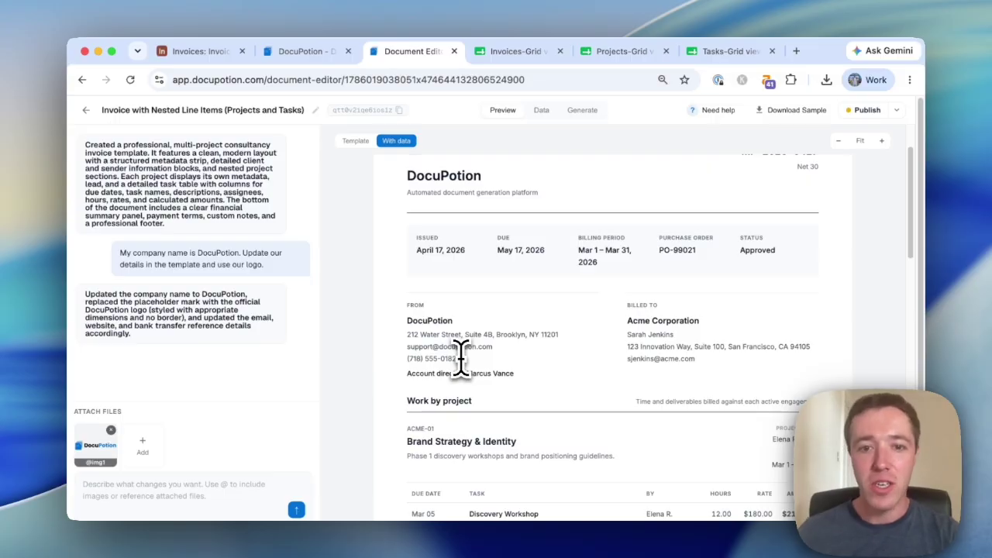
pyautogui.scroll(-1, 461, 358)
pyautogui.scroll(3, 465, 344)
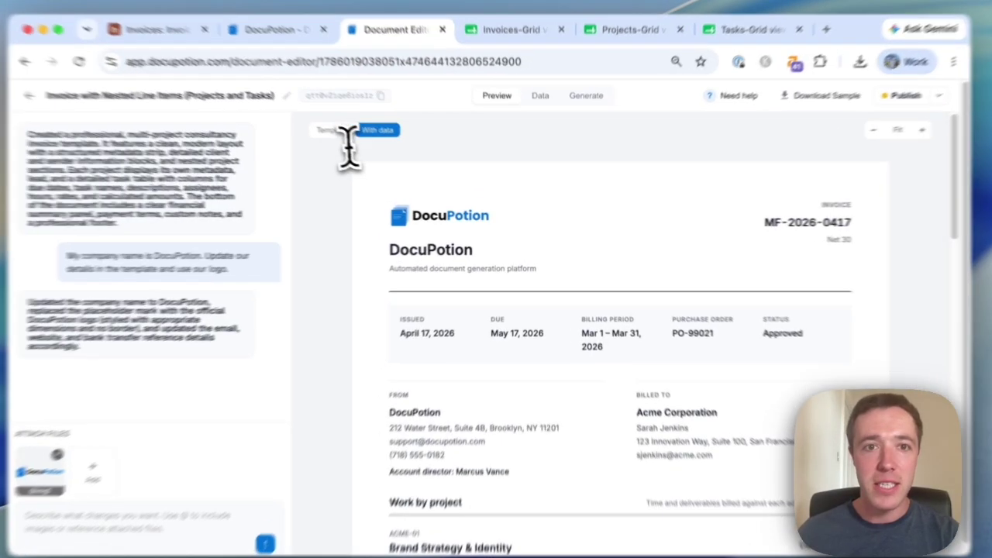
pyautogui.click(356, 141)
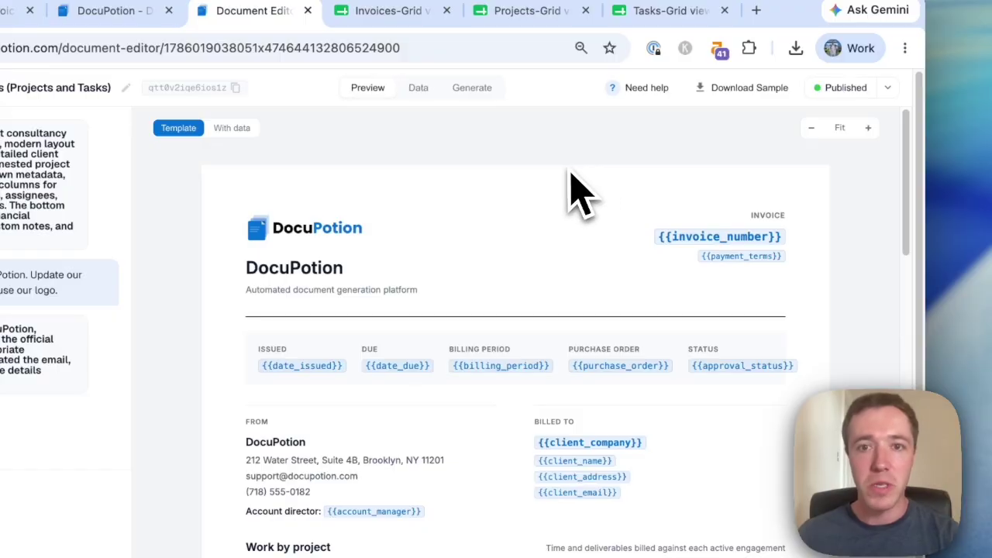
# Step: Open the Airtable integration for generating documents from this template
pyautogui.click(473, 88)
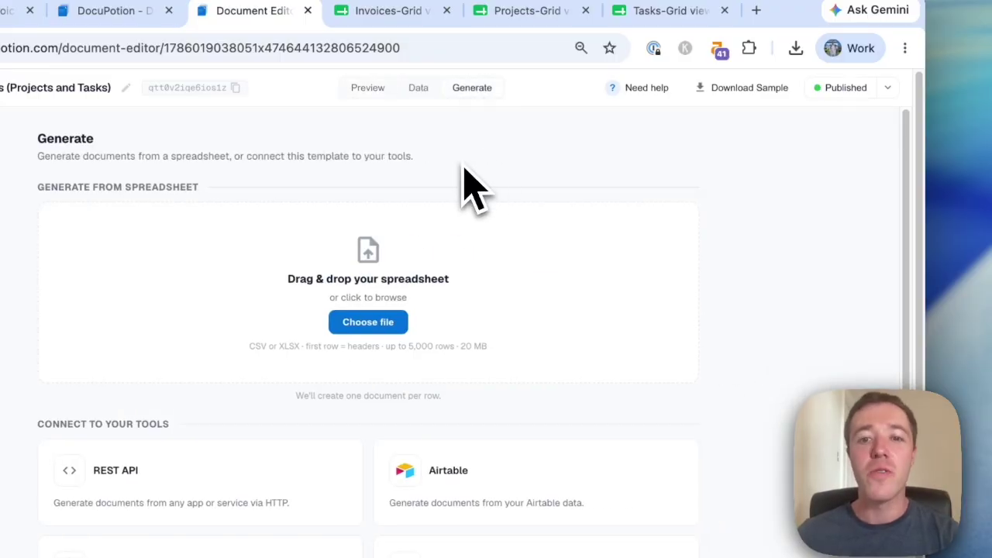
pyautogui.scroll(-2, 465, 233)
pyautogui.click(508, 407)
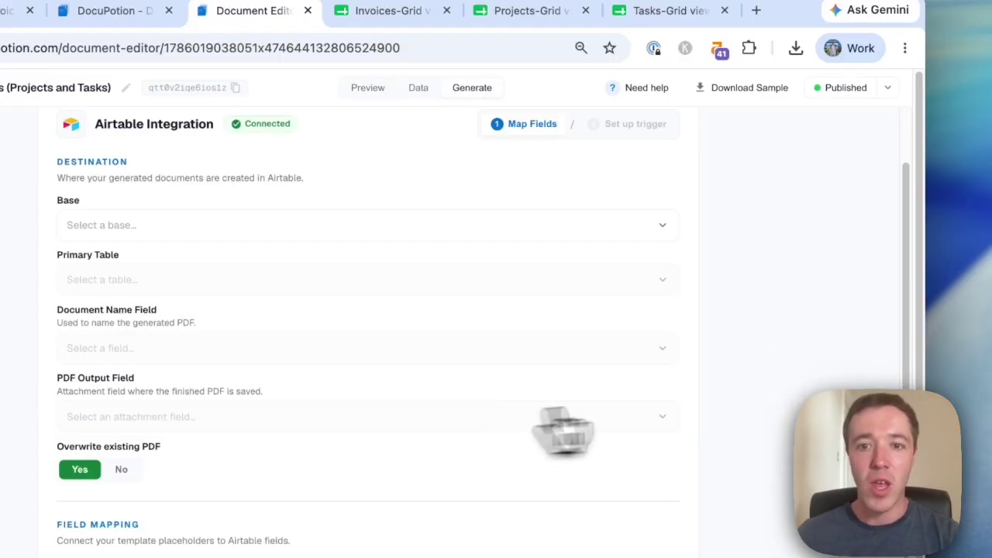
pyautogui.scroll(1, 516, 248)
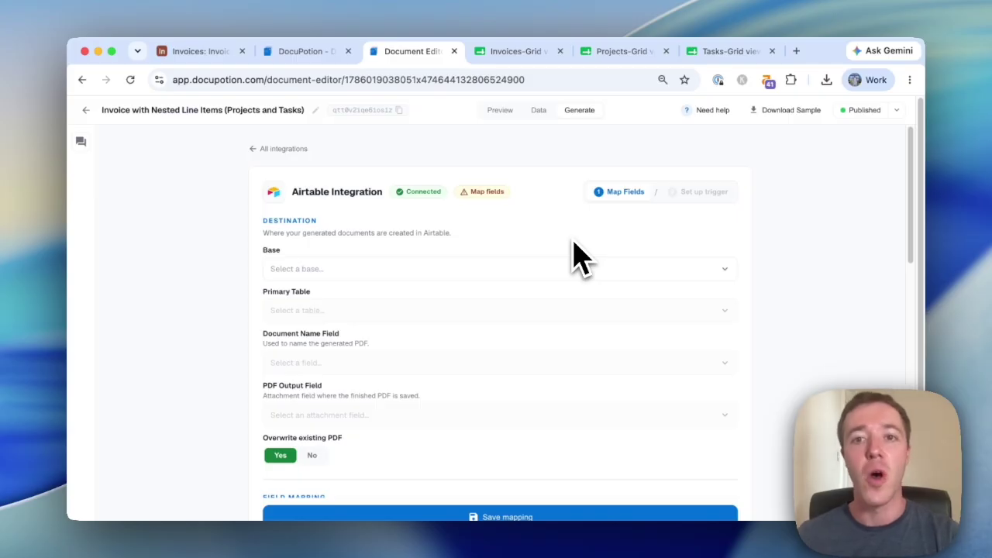
pyautogui.scroll(-2, 573, 256)
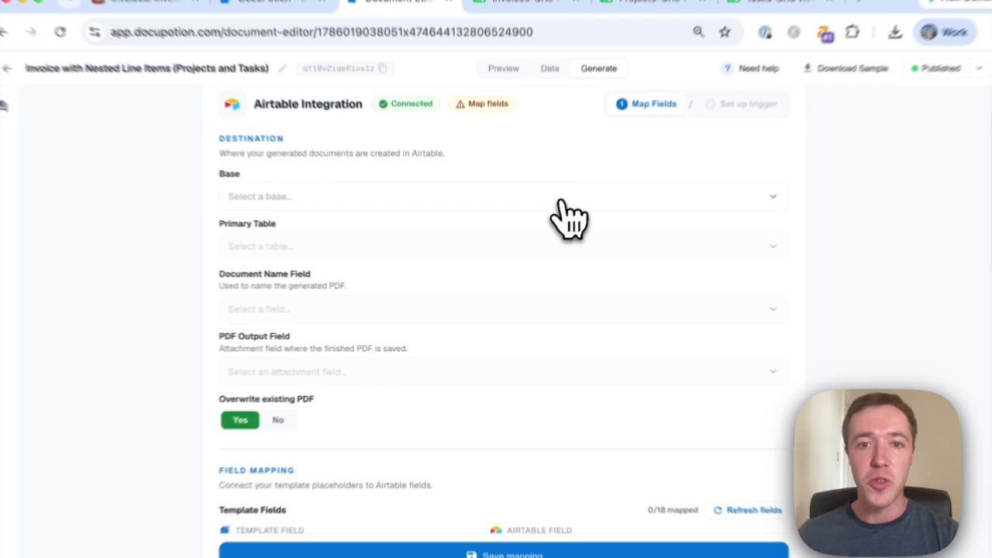
# Step: Set the destination base to Invoices and the primary table to Invoices
pyautogui.click(548, 221)
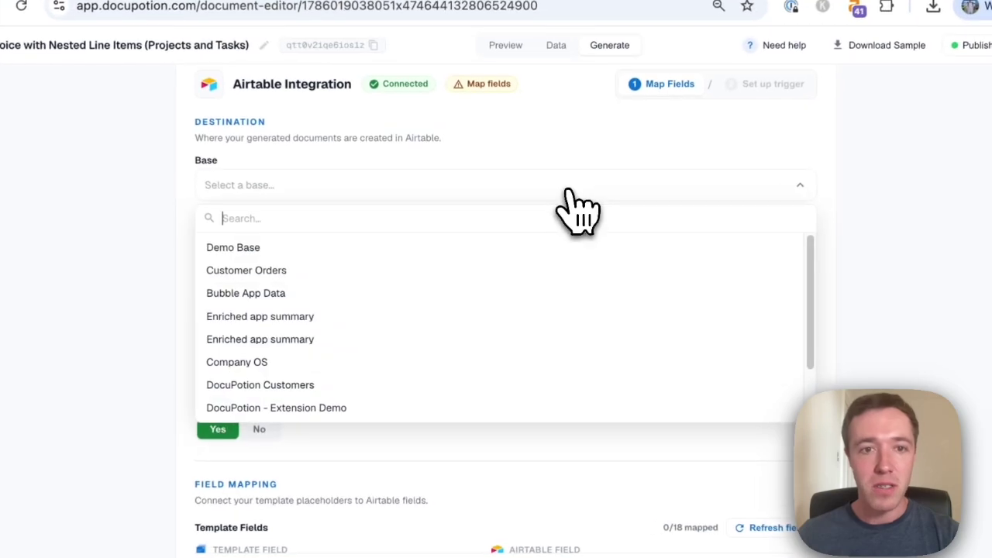
pyautogui.scroll(-3, 533, 327)
pyautogui.click(291, 406)
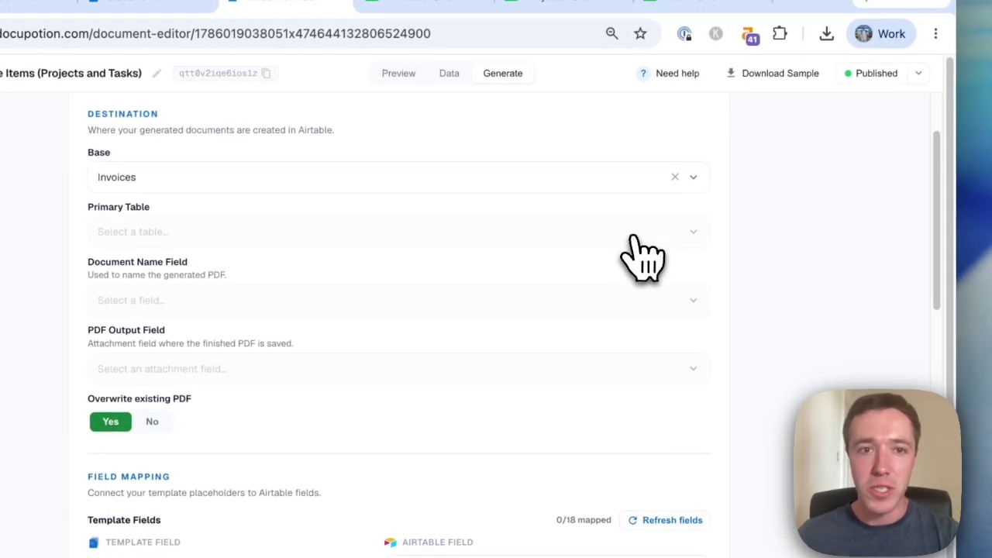
pyautogui.click(730, 246)
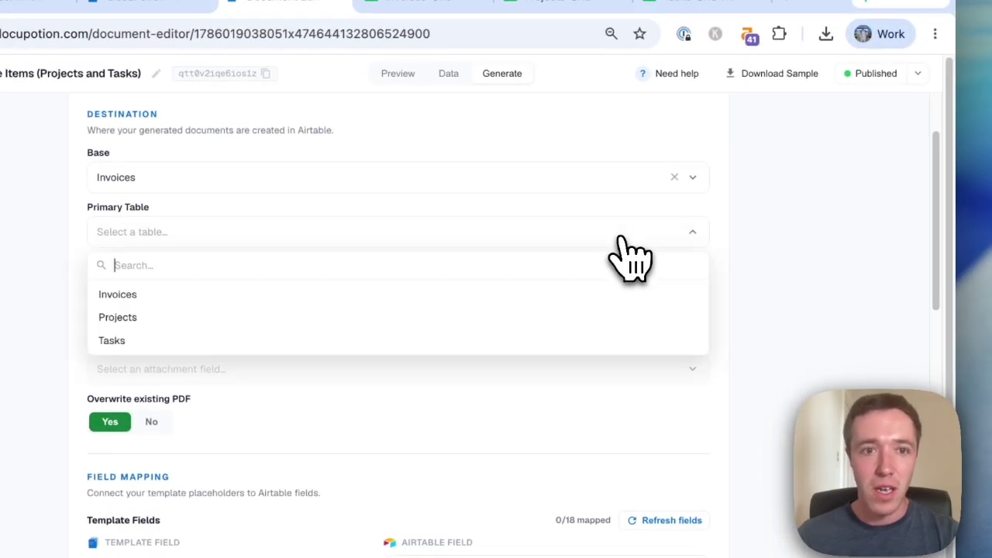
pyautogui.click(595, 295)
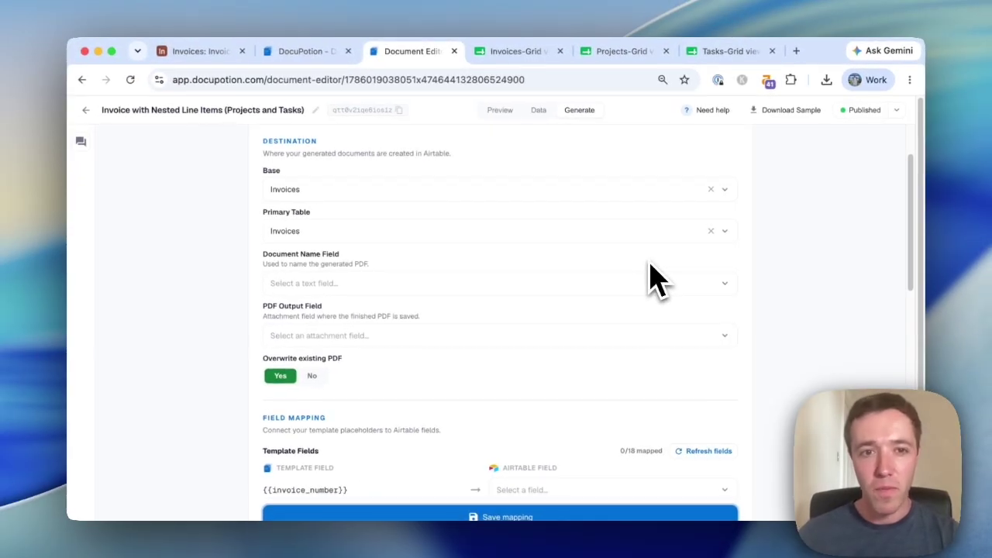
# Step: Set the document name field to Invoice Number
pyautogui.scroll(-1, 620, 272)
pyautogui.click(568, 244)
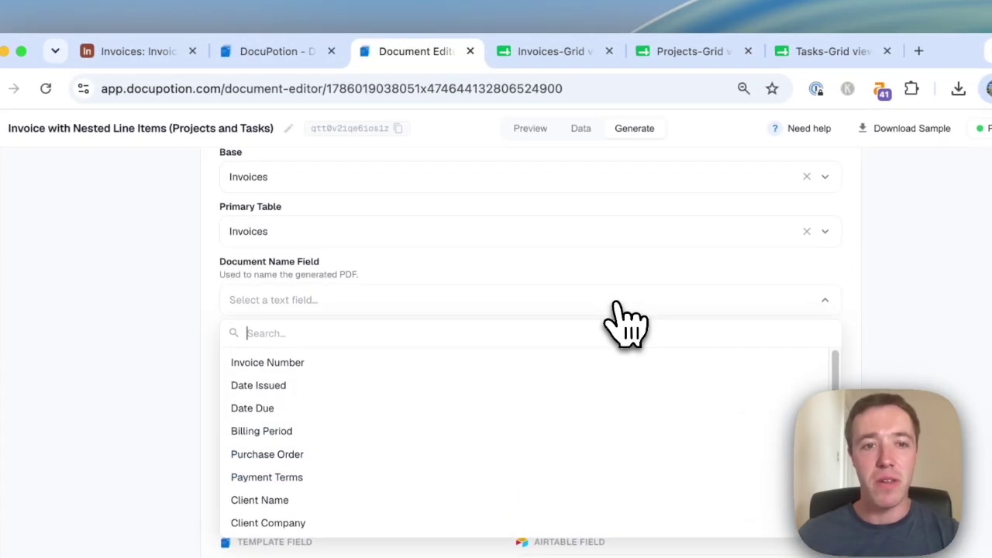
pyautogui.click(597, 368)
pyautogui.scroll(-1, 602, 372)
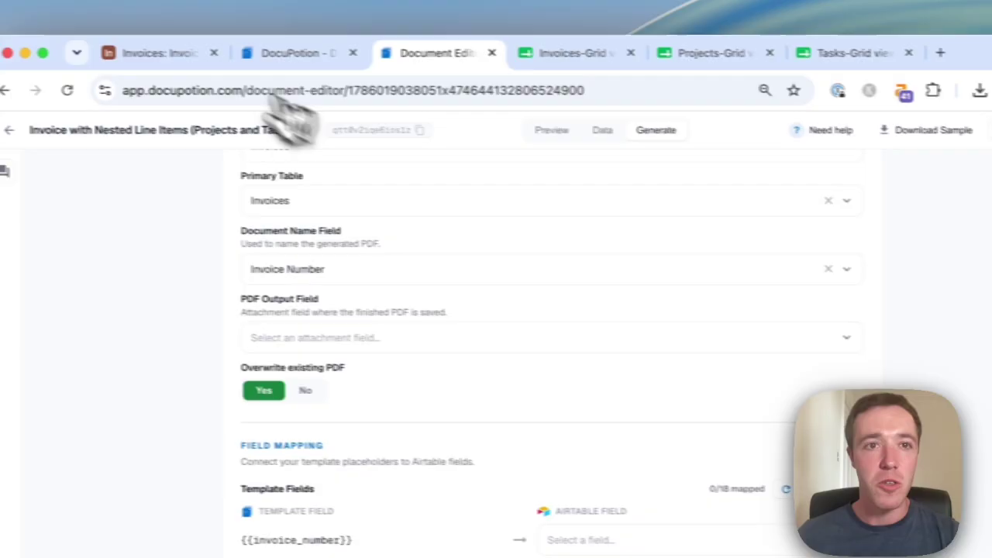
# Step: Check the attachment field in the Airtable Invoices table, set the PDF output field to PDF and turn off overwriting of existing PDFs
pyautogui.click(132, 51)
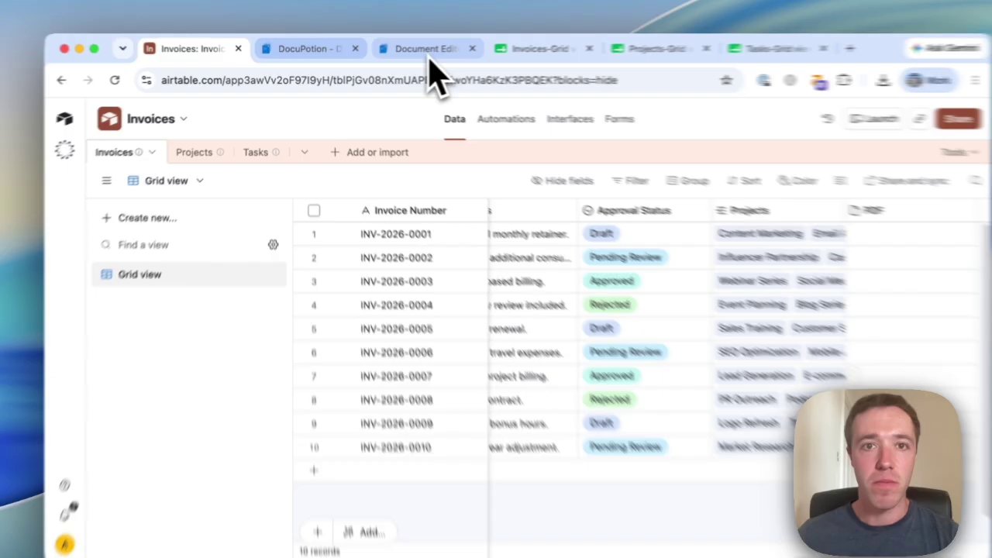
pyautogui.click(411, 51)
pyautogui.click(392, 328)
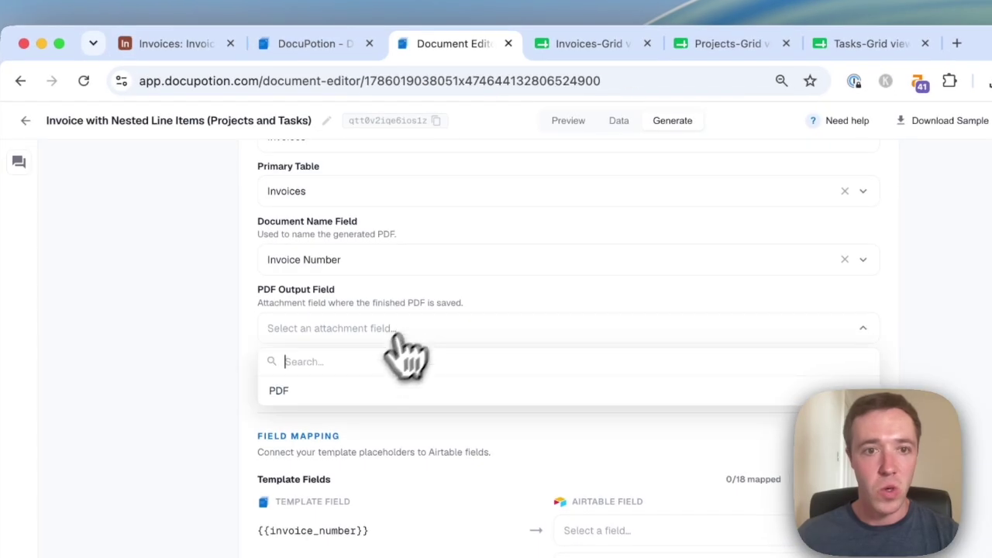
pyautogui.click(349, 392)
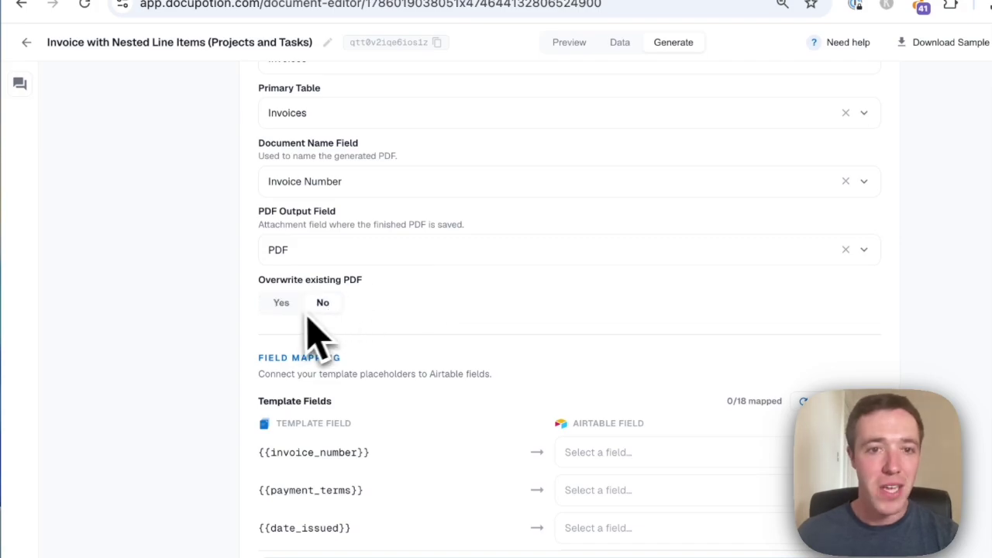
# Step: Map the invoice template fields, from invoice_number through notes, to their matching Airtable fields
pyautogui.scroll(-5, 461, 299)
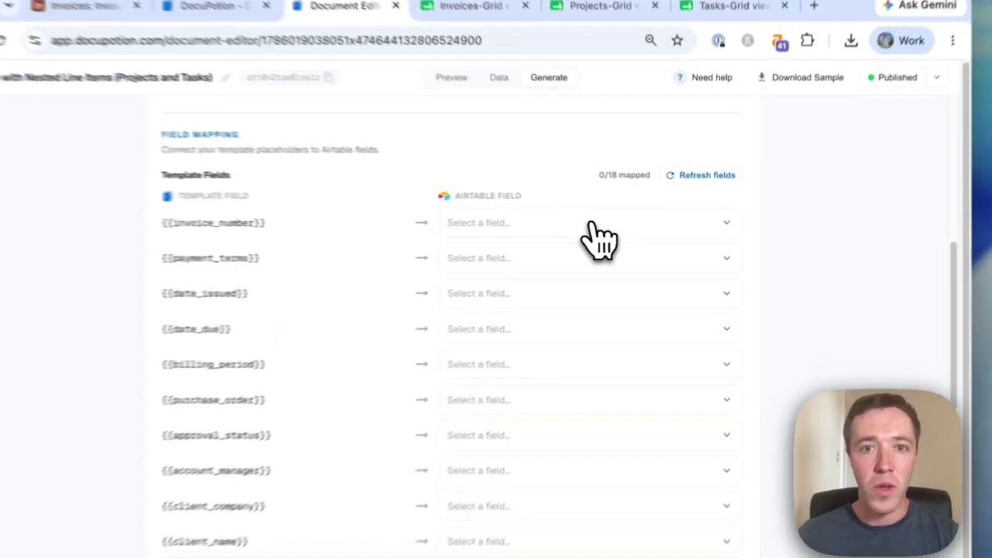
pyautogui.click(613, 232)
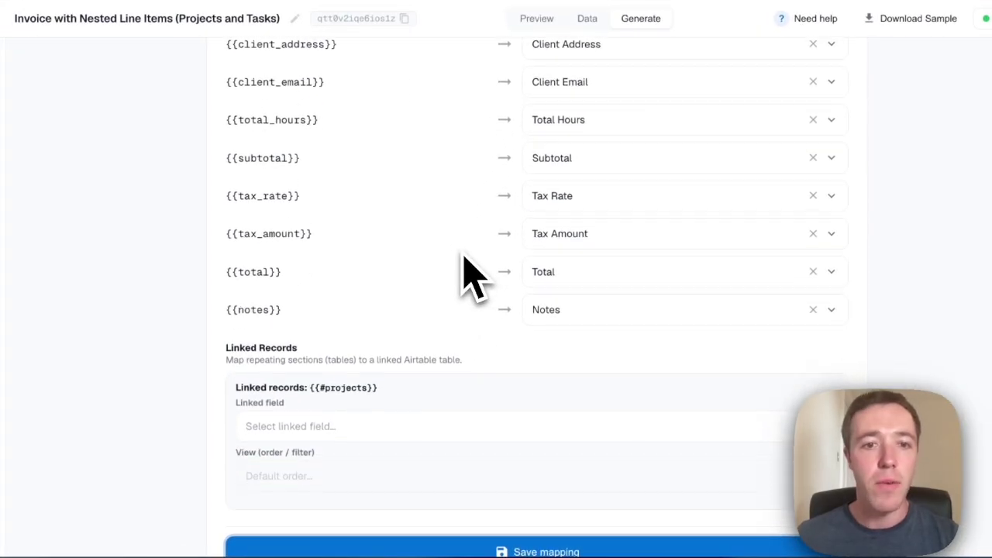
pyautogui.scroll(-1, 471, 275)
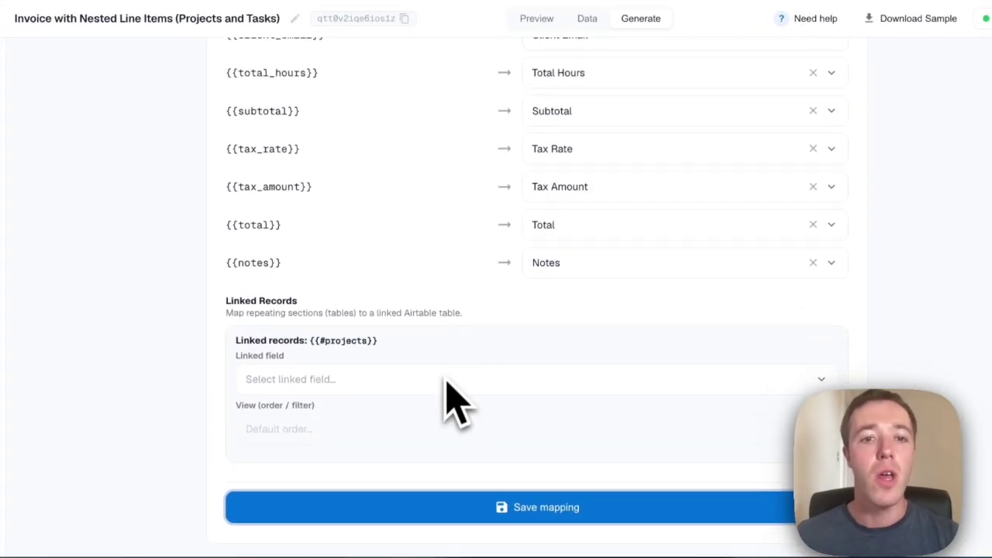
# Step: Check the linked Projects field in the Airtable Invoices table and set the linked field of the projects section to Projects
pyautogui.click(203, 33)
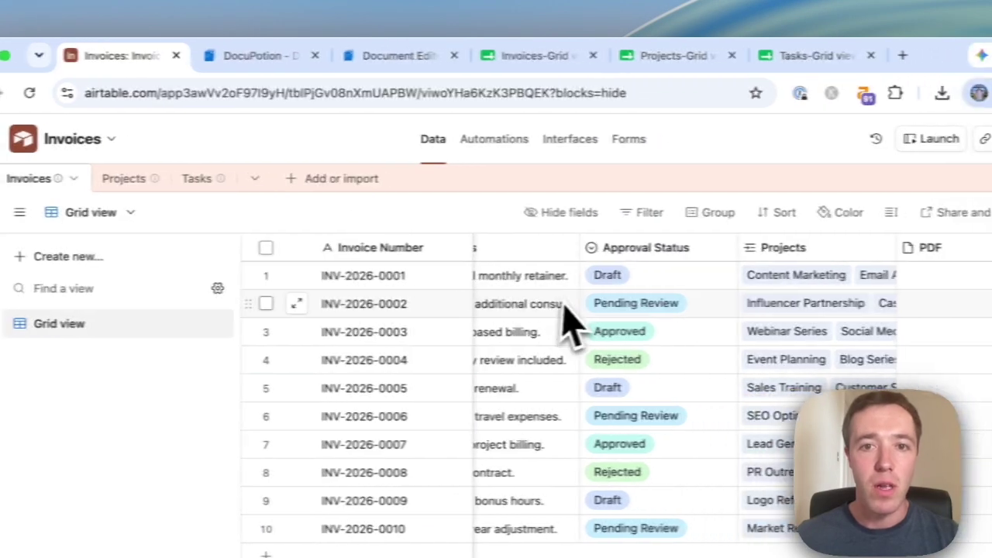
pyautogui.click(562, 312)
pyautogui.hscroll(-3, 550, 318)
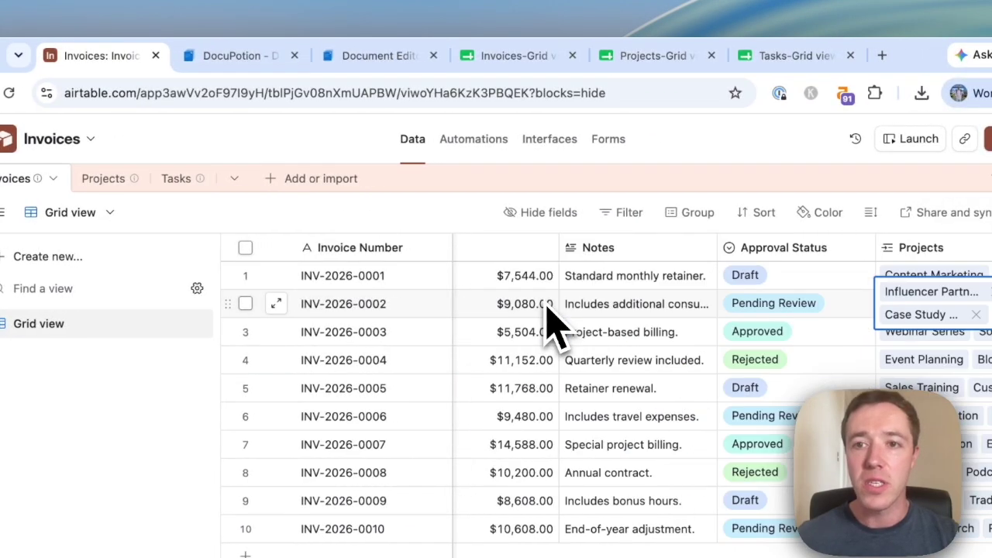
pyautogui.hscroll(3, 550, 318)
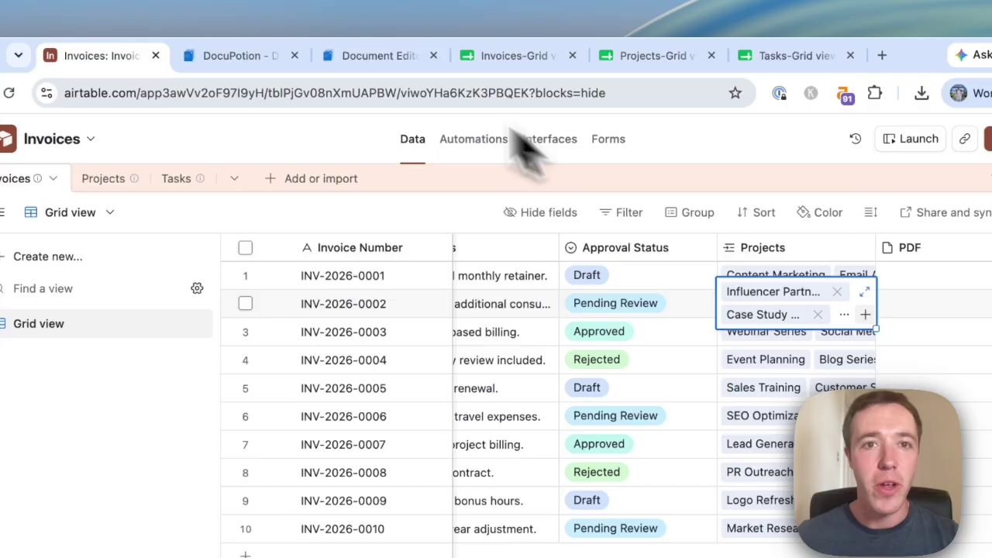
pyautogui.click(346, 56)
pyautogui.click(403, 380)
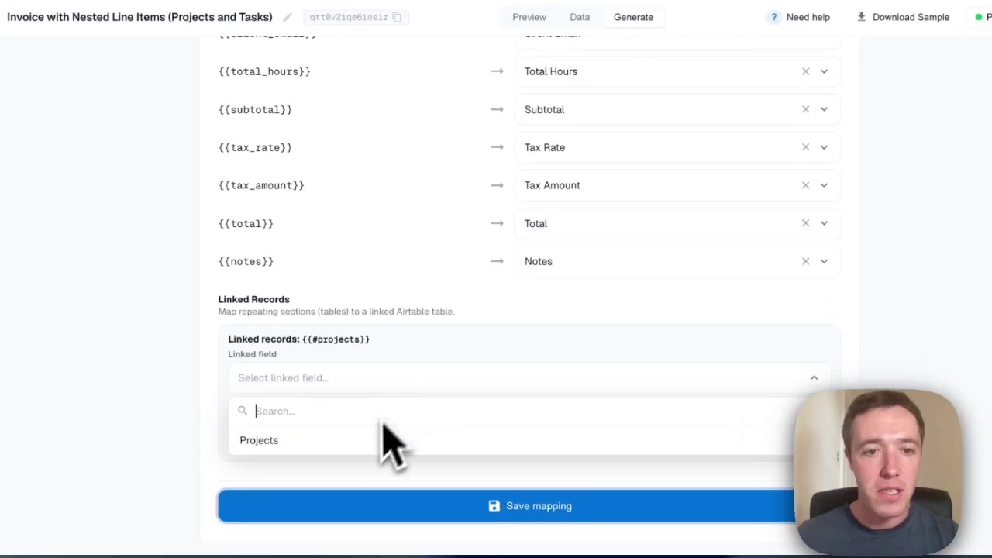
pyautogui.click(392, 440)
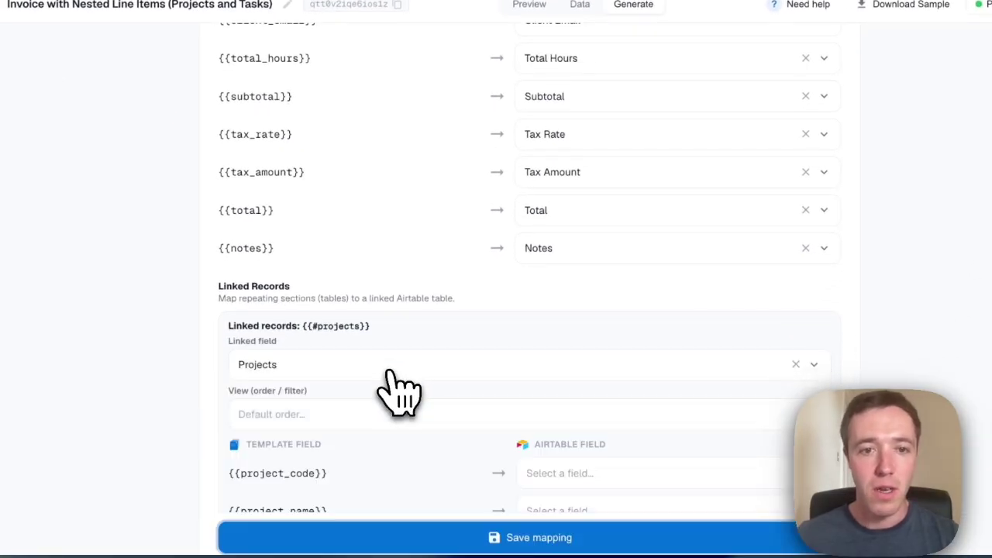
# Step: Map project_code, project_name, project_note, project_lead, project_period, project_hours and project_amount to Code, Project Name, Note, Lead, Period, Hours and Amount
pyautogui.scroll(-3, 407, 384)
pyautogui.click(598, 221)
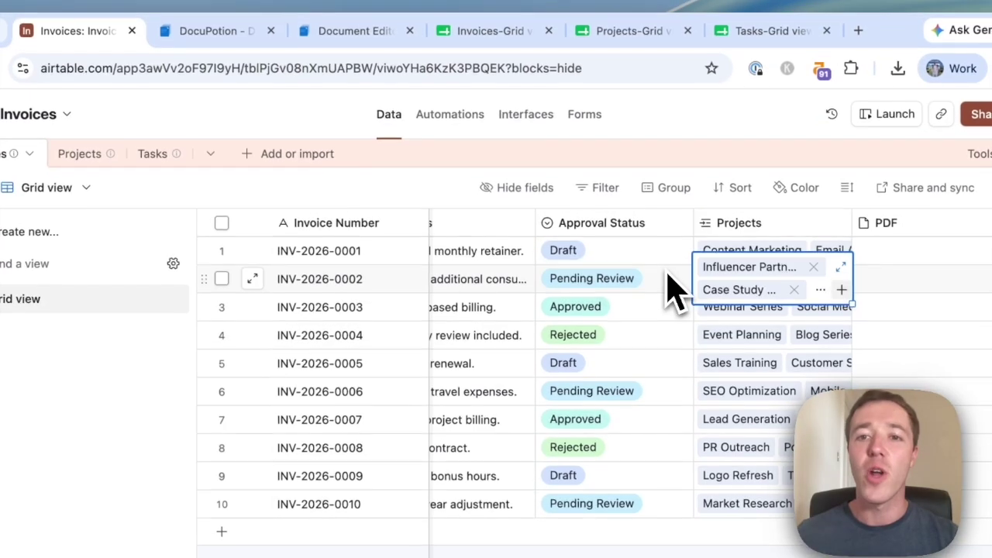
# Step: Check the linked Tasks field in the Airtable Projects table and set the linked field of the nested tasks section to Tasks
pyautogui.click(672, 288)
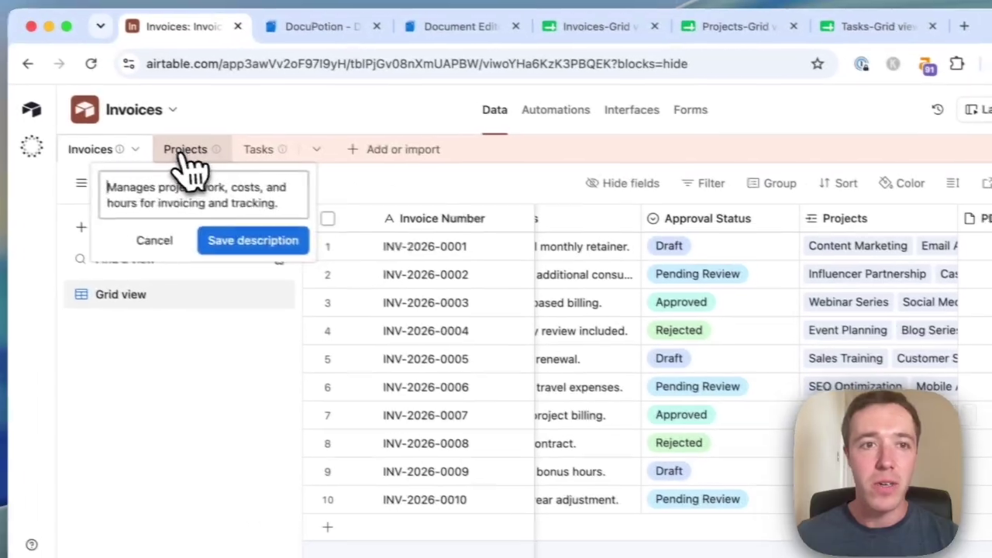
pyautogui.click(55, 124)
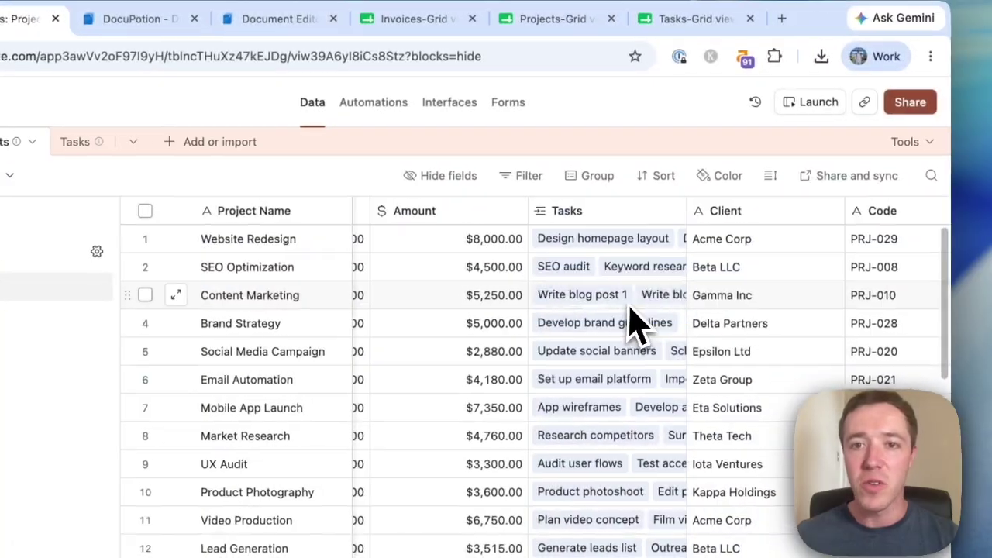
pyautogui.click(682, 290)
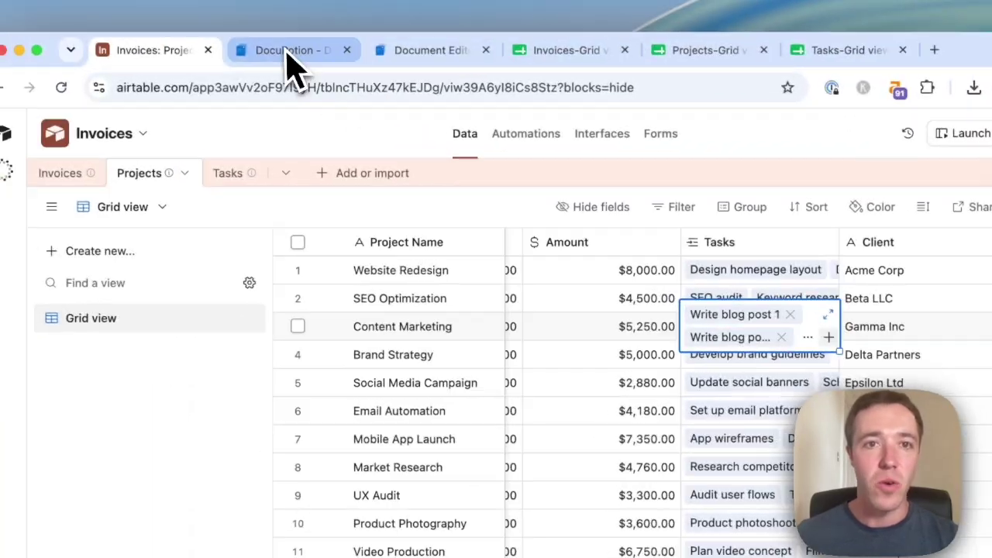
pyautogui.click(124, 19)
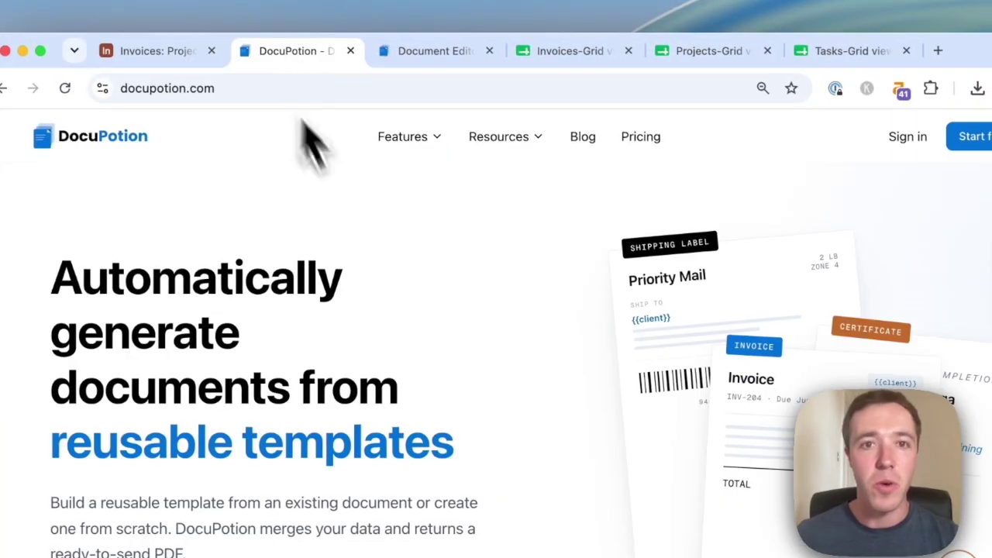
pyautogui.click(431, 64)
pyautogui.click(384, 363)
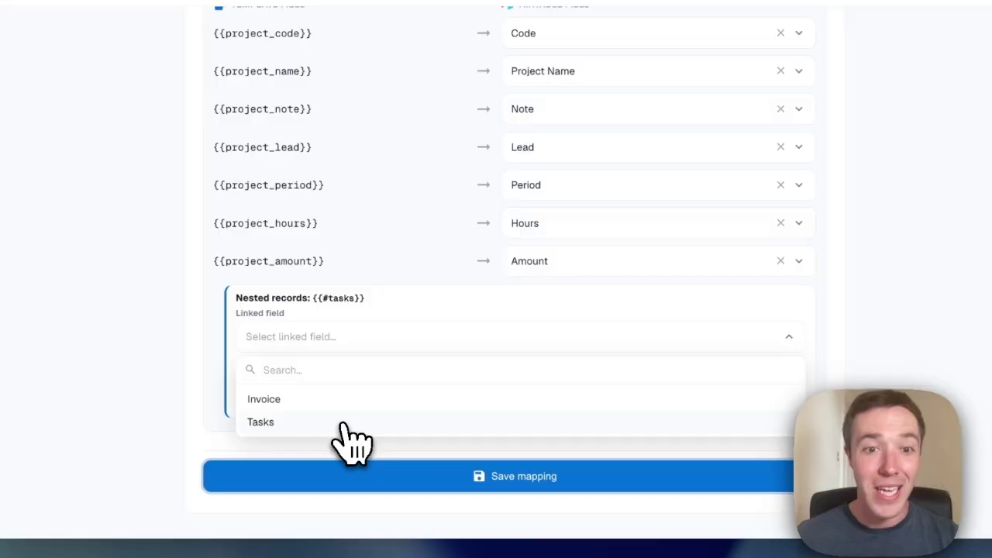
pyautogui.click(345, 423)
# Step: Map the task fields to Due Date, Task Name, Description, Assignee, Hours, Rate and Amount, and save the mapping
pyautogui.scroll(-4, 365, 373)
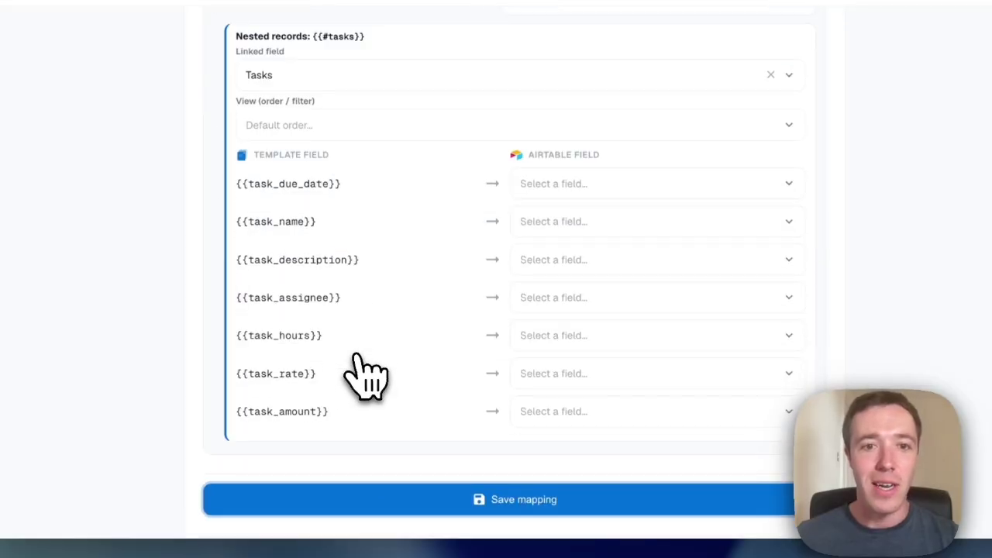
pyautogui.click(589, 186)
pyautogui.click(583, 315)
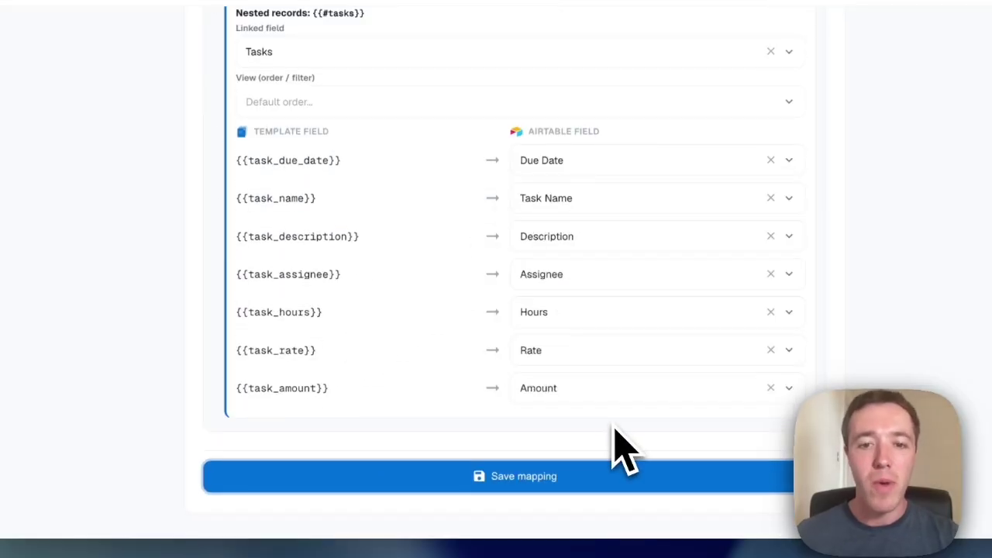
pyautogui.click(600, 475)
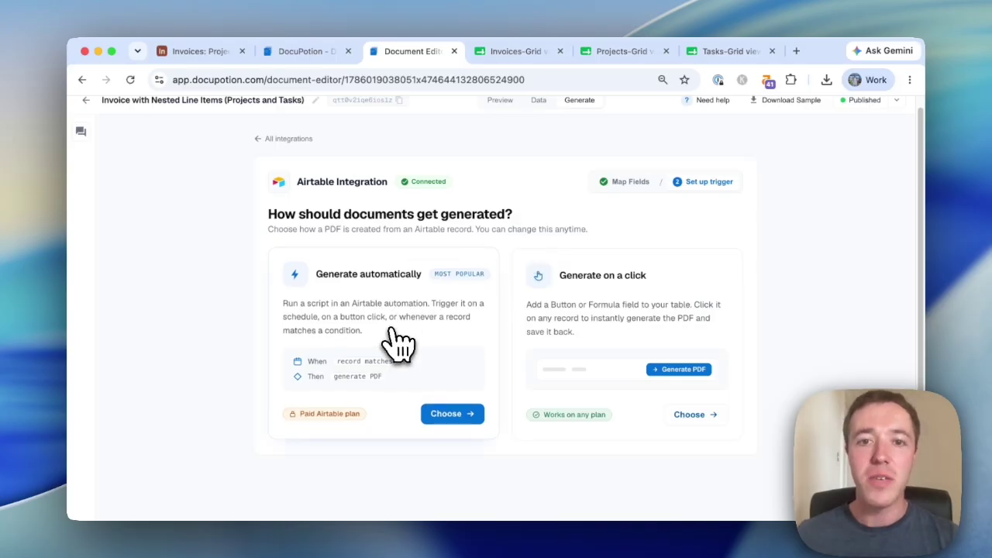
# Step: Choose generation on a click and add an Open URL Button field to the Airtable Invoices table, pasting the formula containing the API key
pyautogui.click(667, 306)
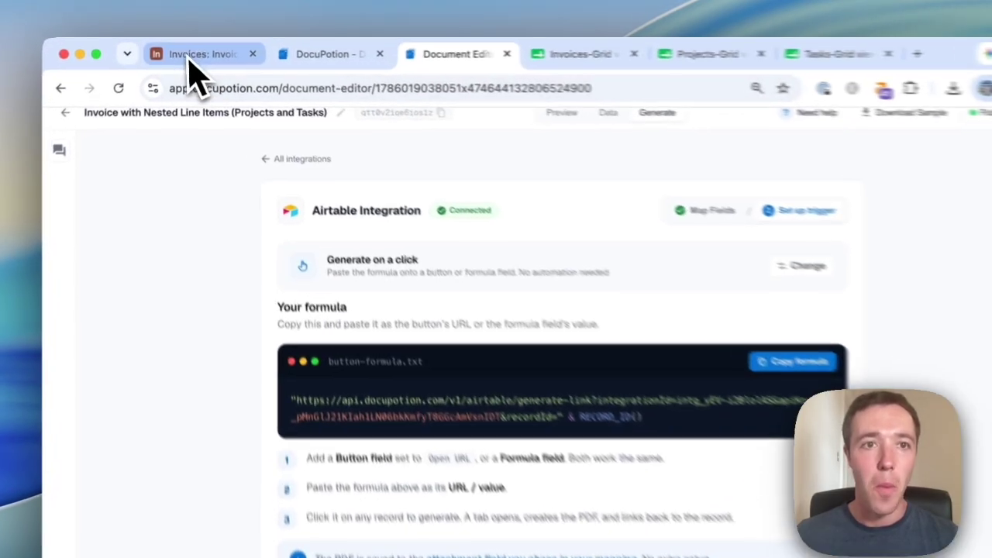
pyautogui.click(194, 51)
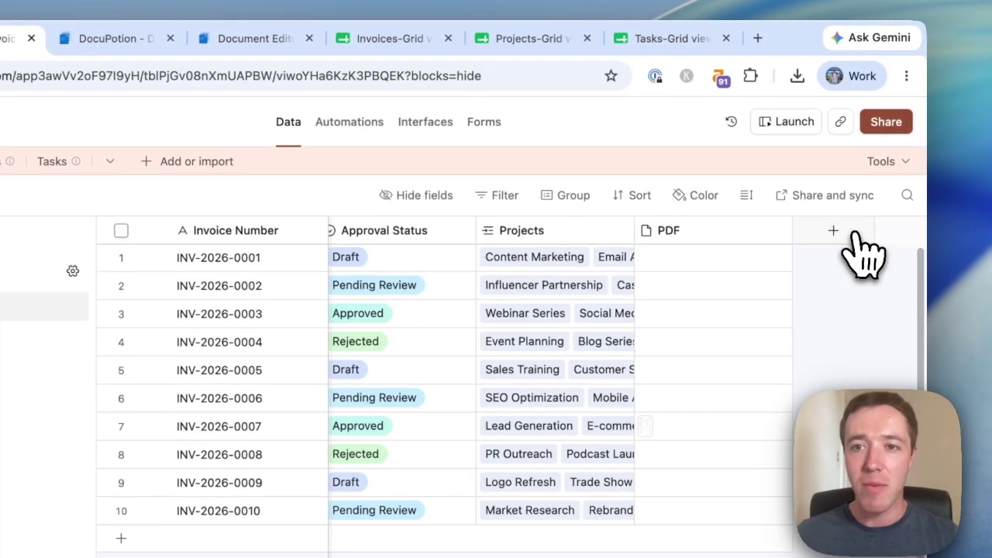
pyautogui.click(834, 230)
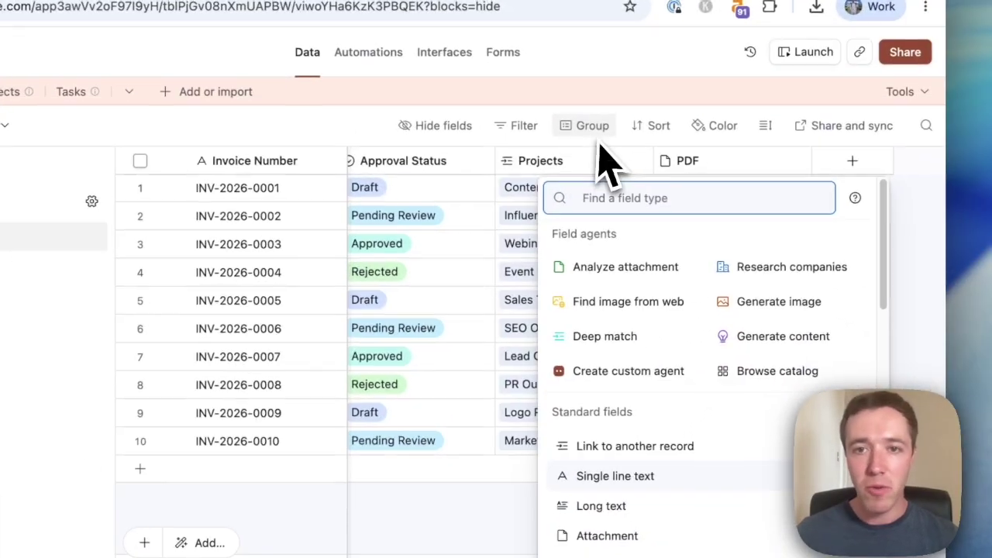
pyautogui.write('bu')
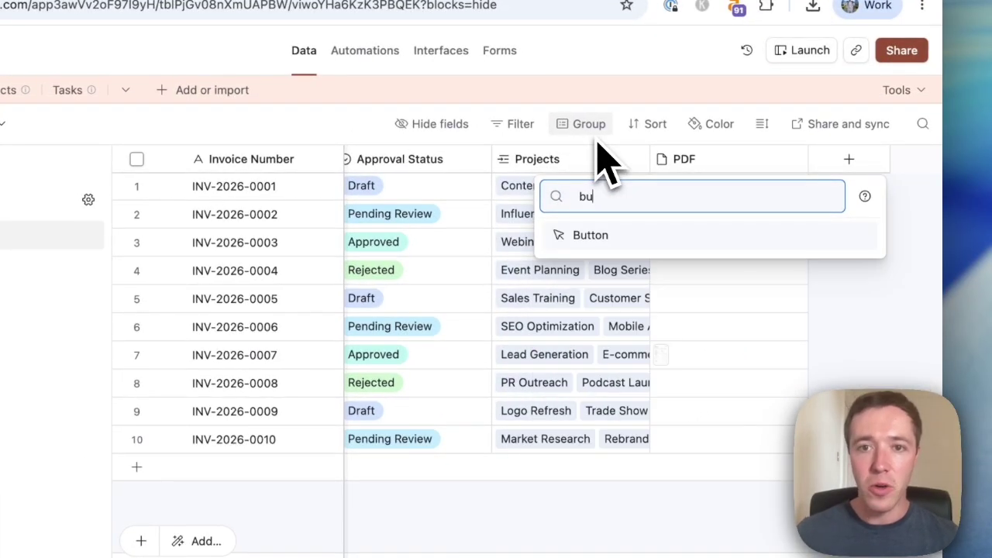
pyautogui.click(593, 237)
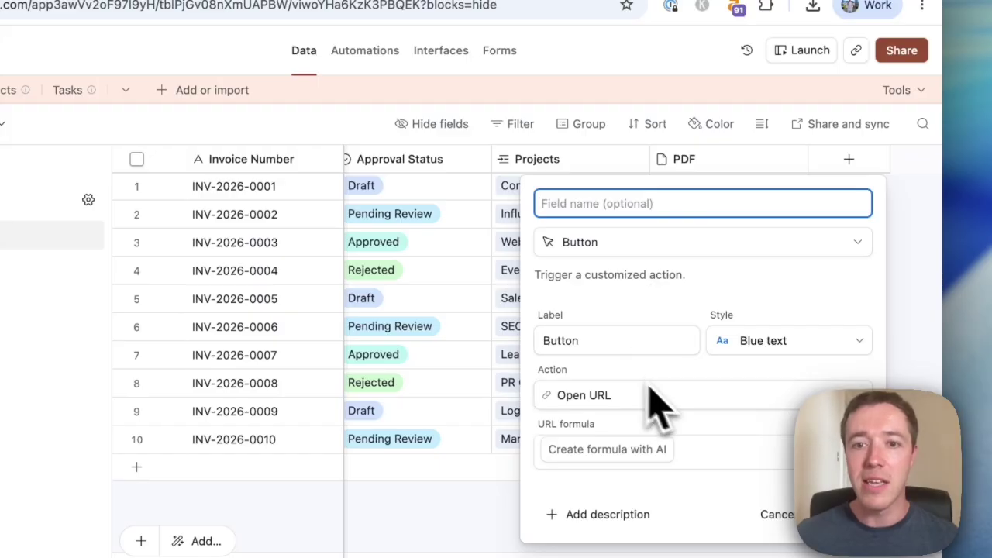
pyautogui.click(712, 452)
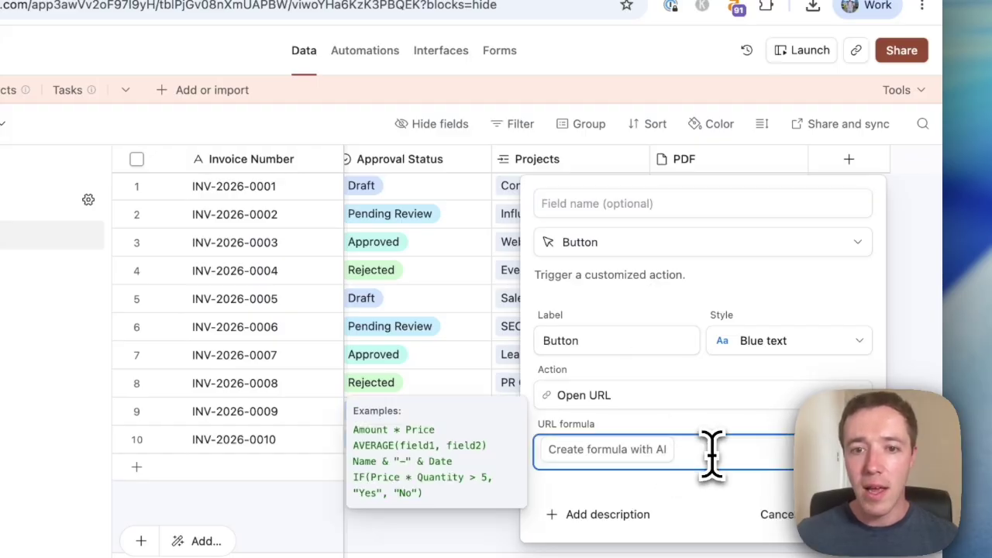
pyautogui.press('super+v')
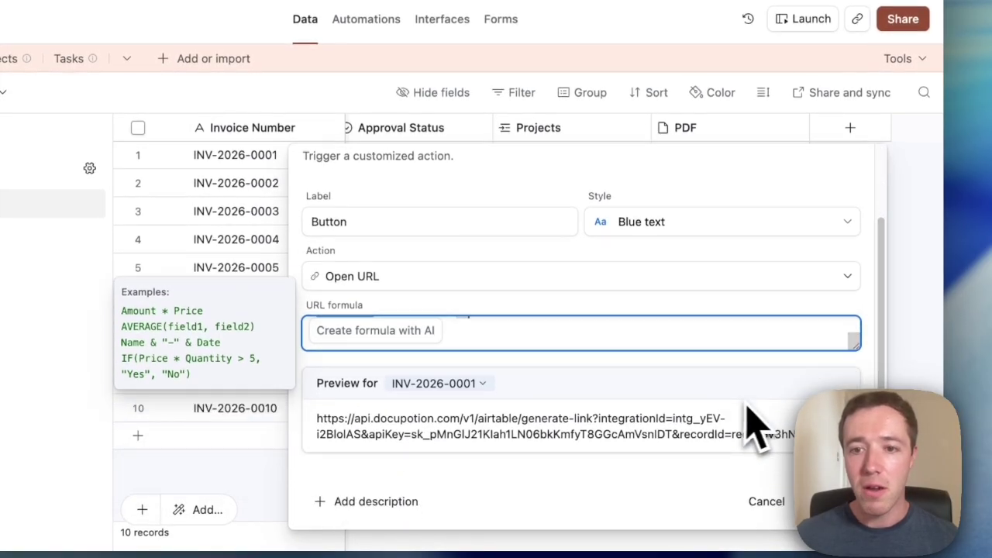
pyautogui.click(836, 502)
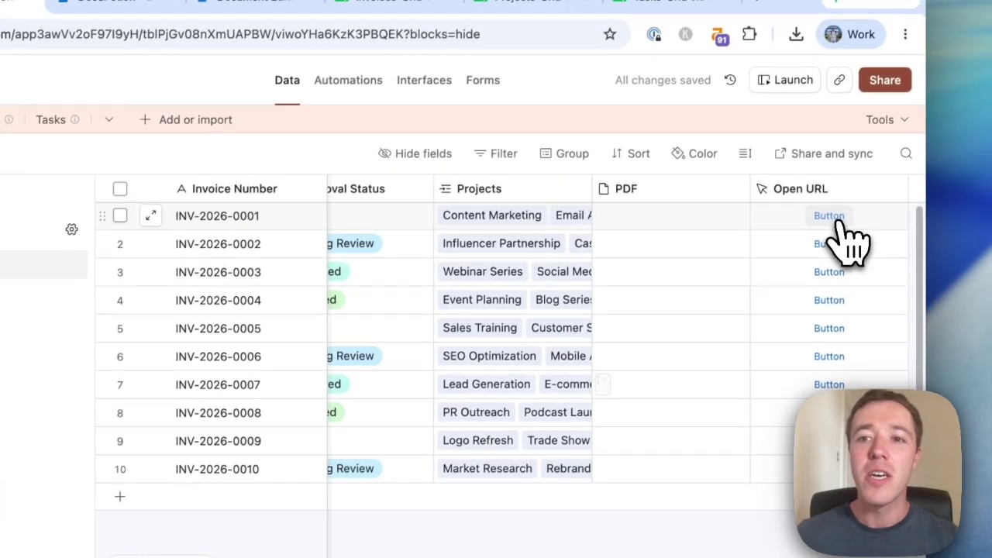
# Step: Generate the PDF for the first invoice record from its button and open the resulting document
pyautogui.click(845, 162)
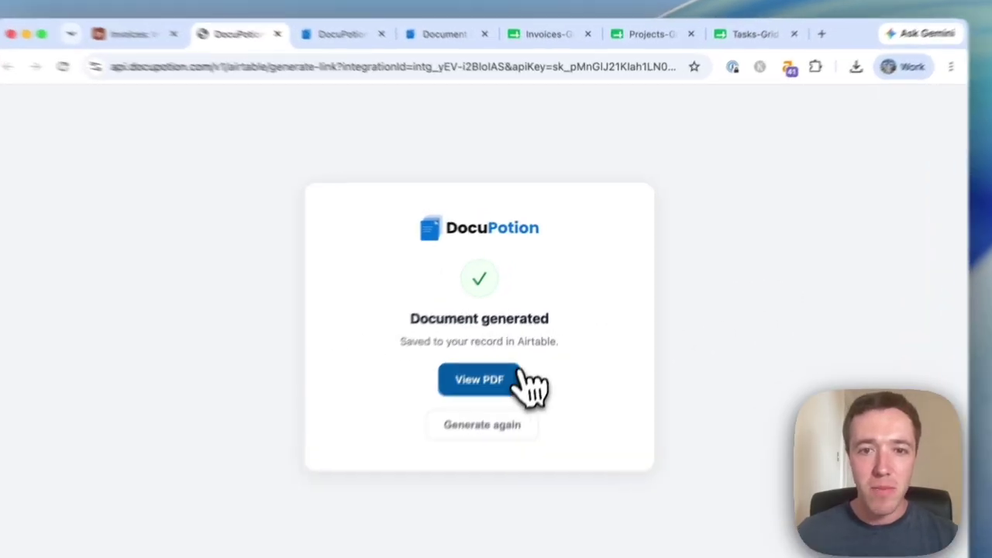
pyautogui.click(520, 353)
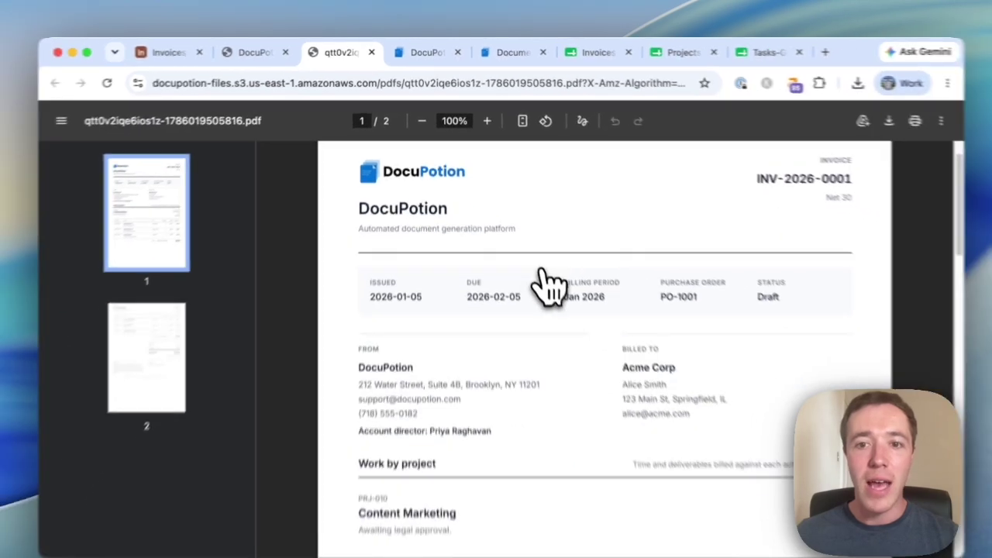
# Step: Examine both pages of the generated invoice PDF, including the header details, projects with nested tasks, subtotals, totals and notes
pyautogui.scroll(-1, 534, 254)
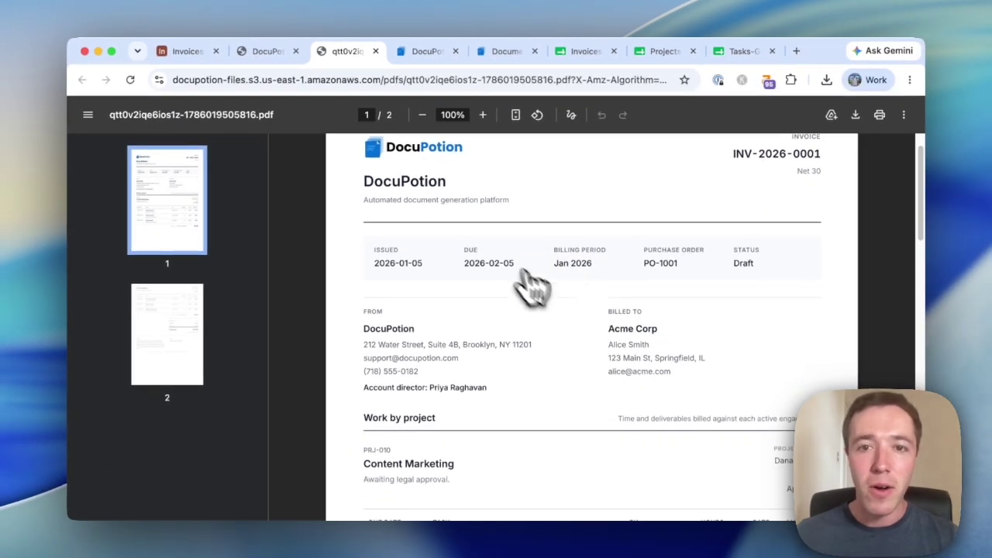
pyautogui.scroll(-4, 679, 310)
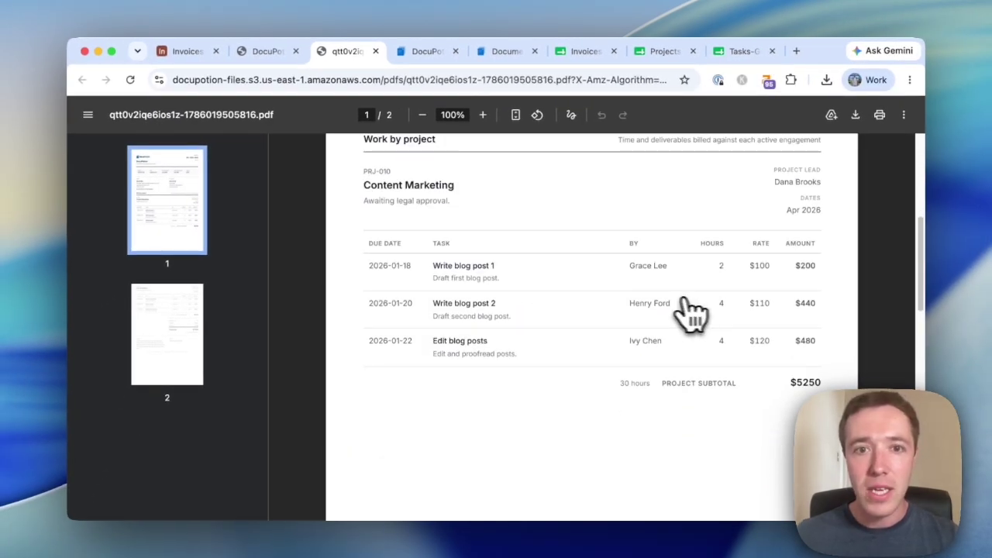
pyautogui.scroll(1, 655, 311)
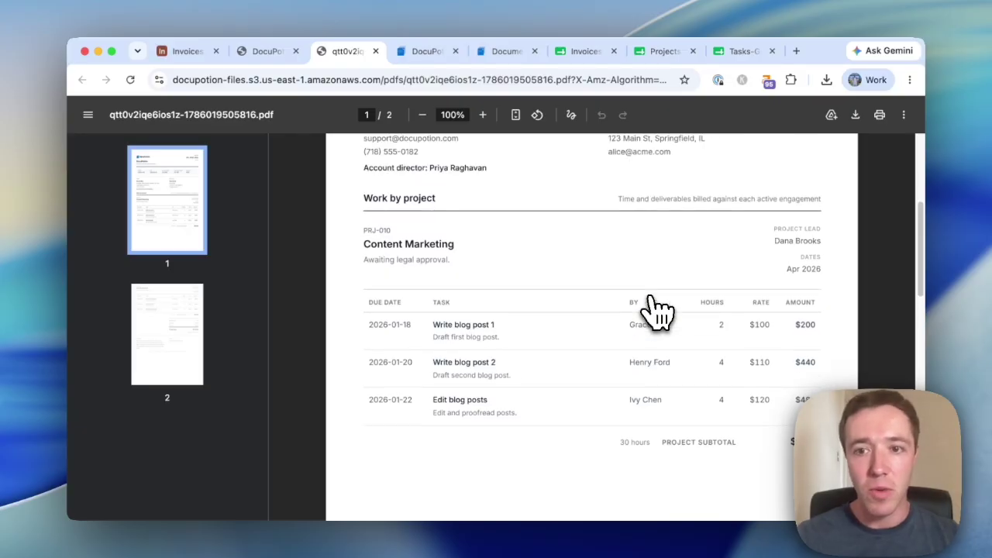
pyautogui.scroll(-12, 656, 310)
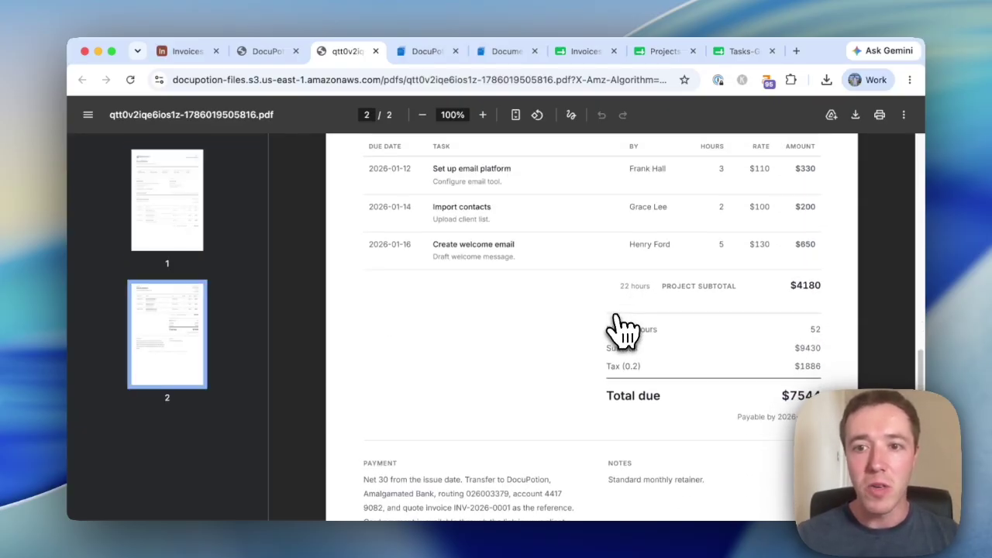
pyautogui.scroll(1, 635, 373)
pyautogui.scroll(4, 649, 437)
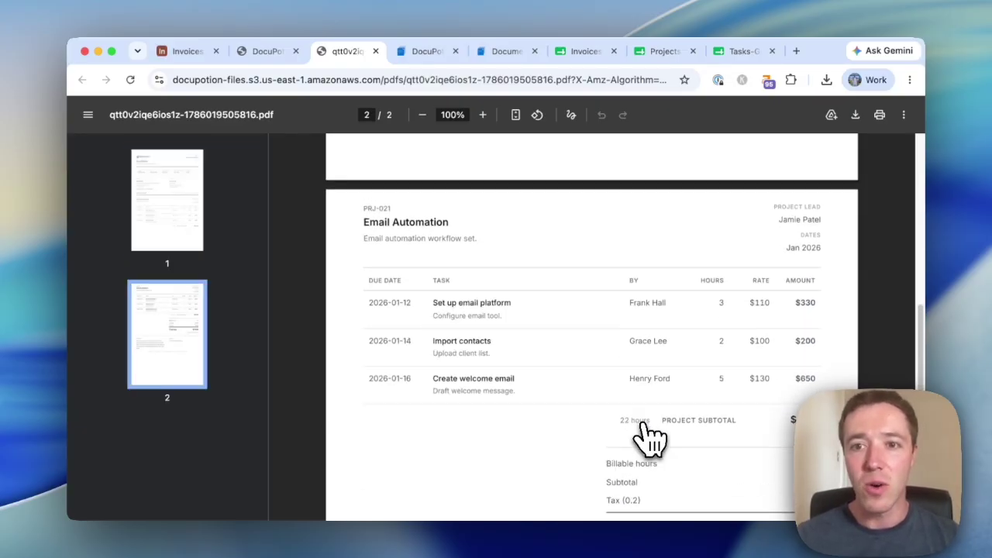
pyautogui.scroll(-8, 650, 439)
pyautogui.scroll(15, 650, 439)
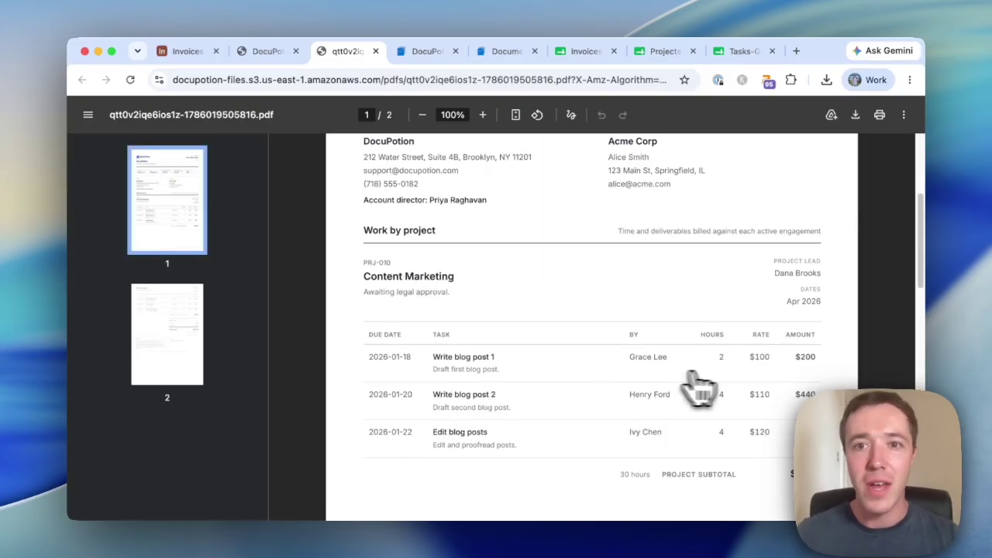
pyautogui.scroll(3, 706, 383)
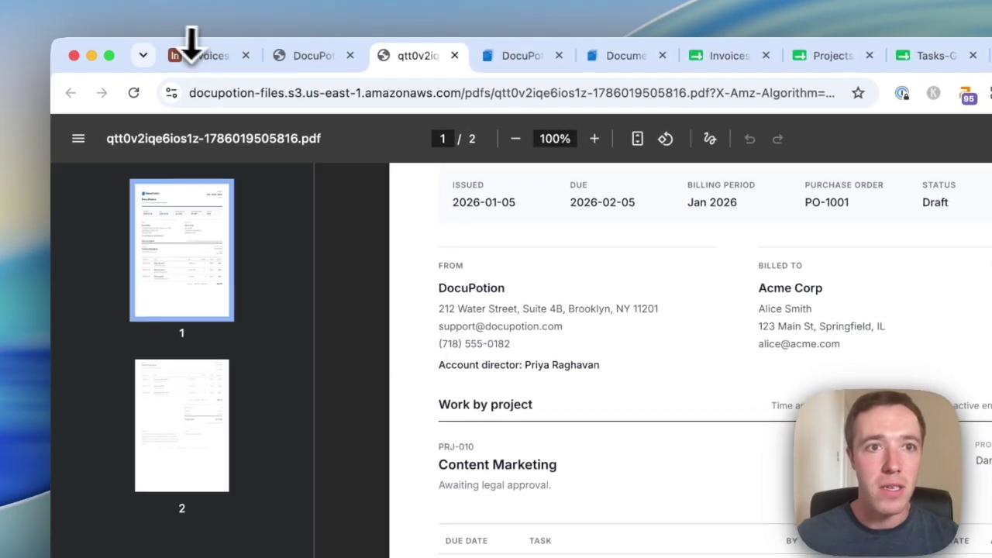
# Step: Return to the Airtable Invoices table and review the first invoice's PDF attachment and field values back to Date Due
pyautogui.click(186, 51)
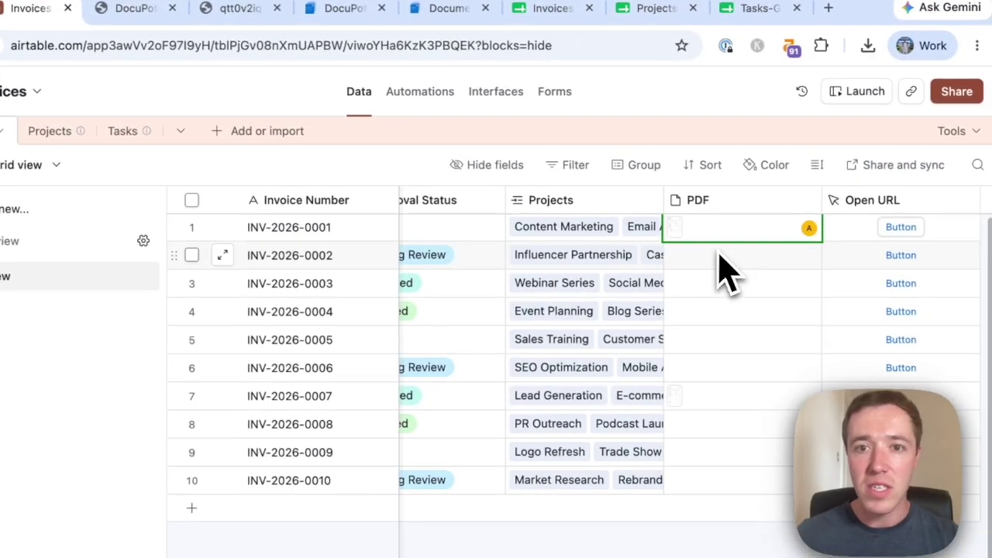
pyautogui.click(899, 302)
pyautogui.press('Up')
pyautogui.press('Left')
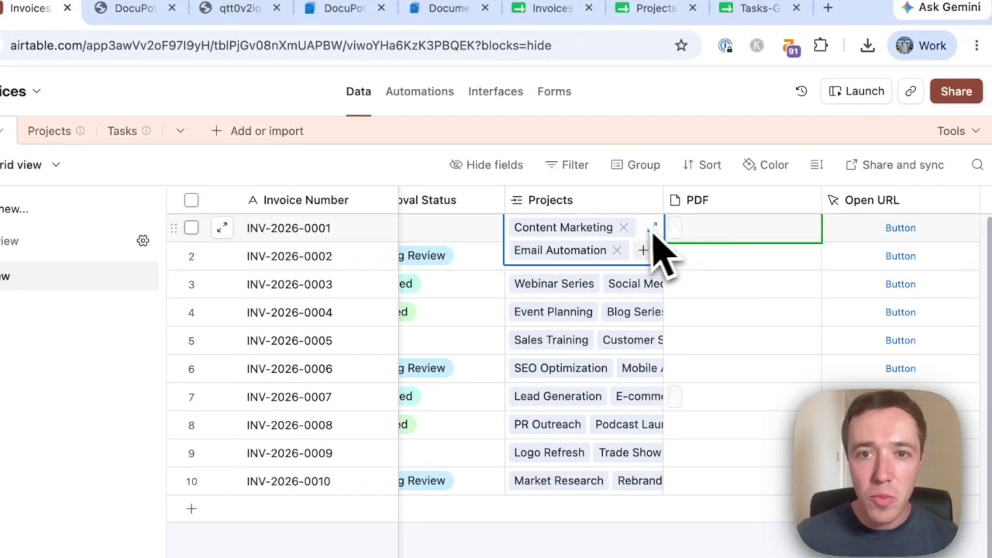
pyautogui.press('Left')
pyautogui.press('Left')
pyautogui.press('Left')
pyautogui.press('Left')
pyautogui.press('Left')
pyautogui.press('Left')
pyautogui.press('Left')
pyautogui.press('Left')
pyautogui.press('Left')
pyautogui.press('Left')
pyautogui.press('Left')
pyautogui.press('Left')
pyautogui.press('Left')
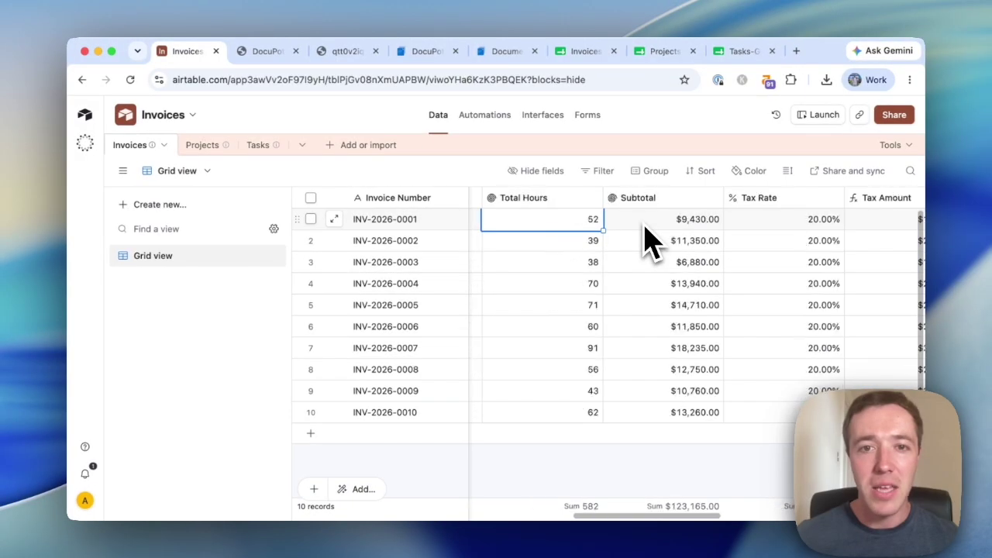
pyautogui.press('Left')
pyautogui.press('Left')
pyautogui.press('Left')
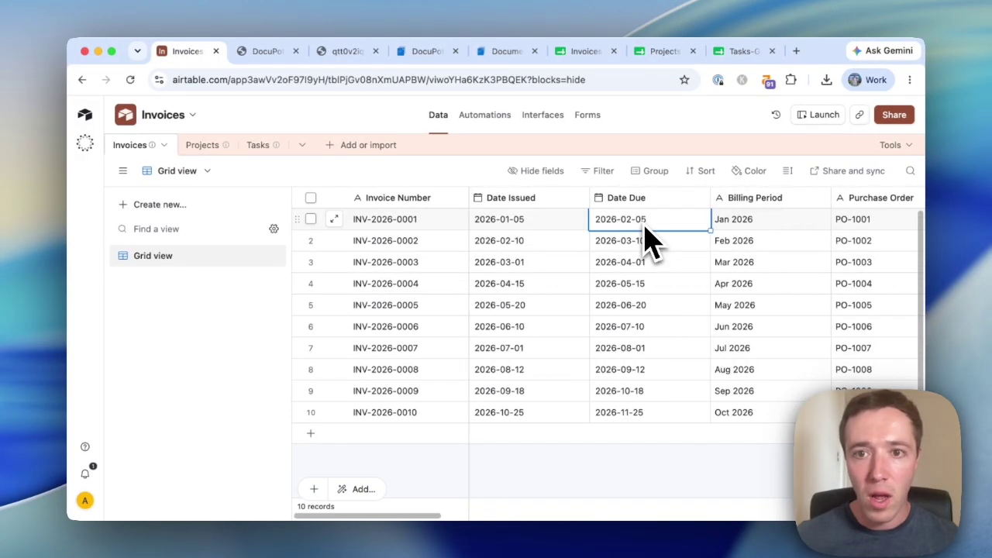
# Step: Check the first invoice's Billing Period and Purchase Order fields, and look through both pages of its generated PDF, down to the totals
pyautogui.press('Right')
pyautogui.press('Right')
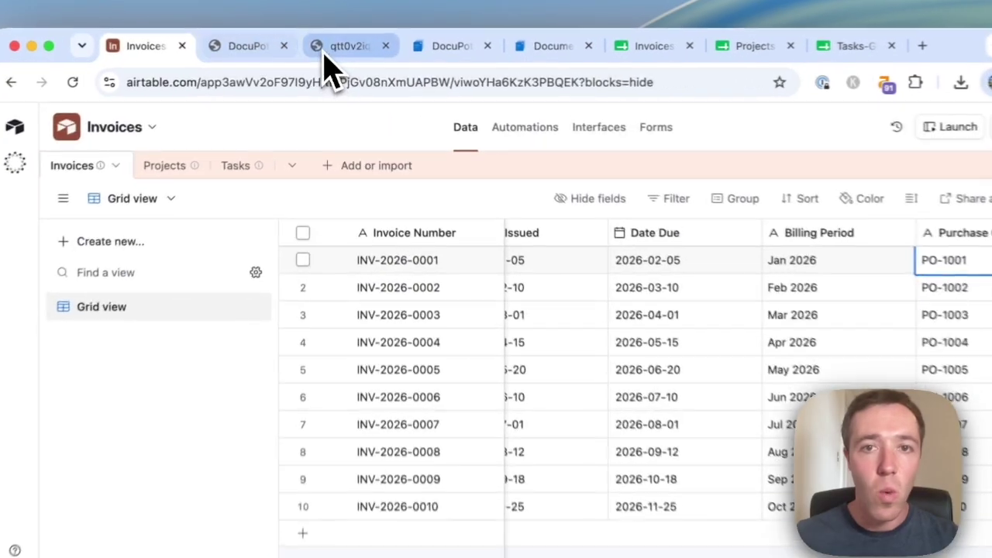
pyautogui.click(325, 52)
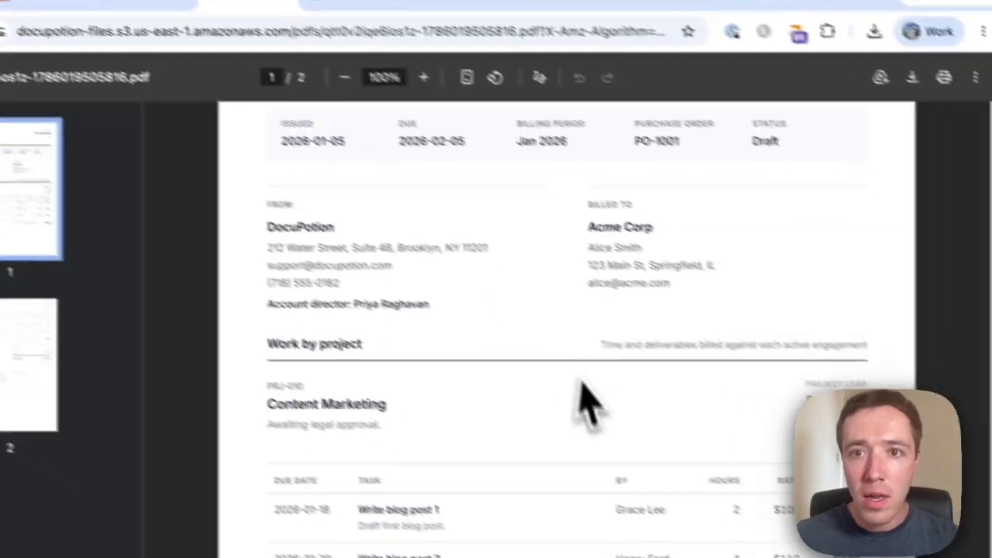
pyautogui.scroll(3, 590, 388)
pyautogui.scroll(-15, 636, 349)
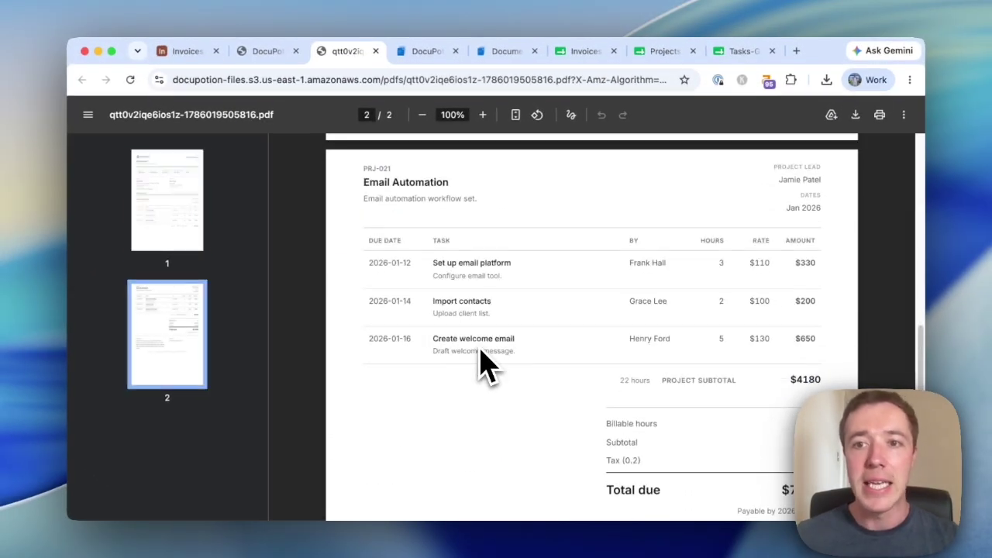
pyautogui.scroll(-1, 483, 365)
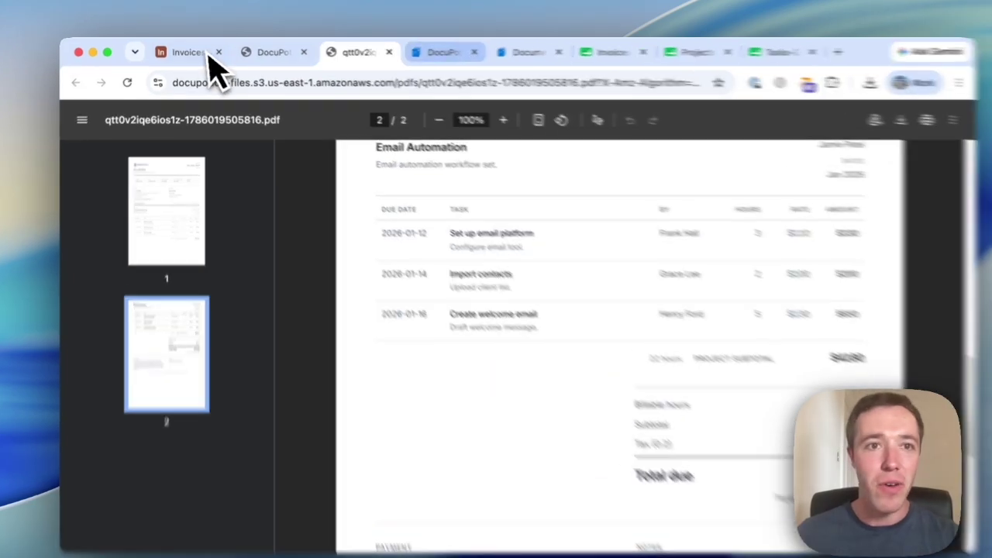
# Step: Return to the Airtable Invoices table, generate the PDF for the sixth invoice record from its button field, and open the resulting document
pyautogui.click(203, 55)
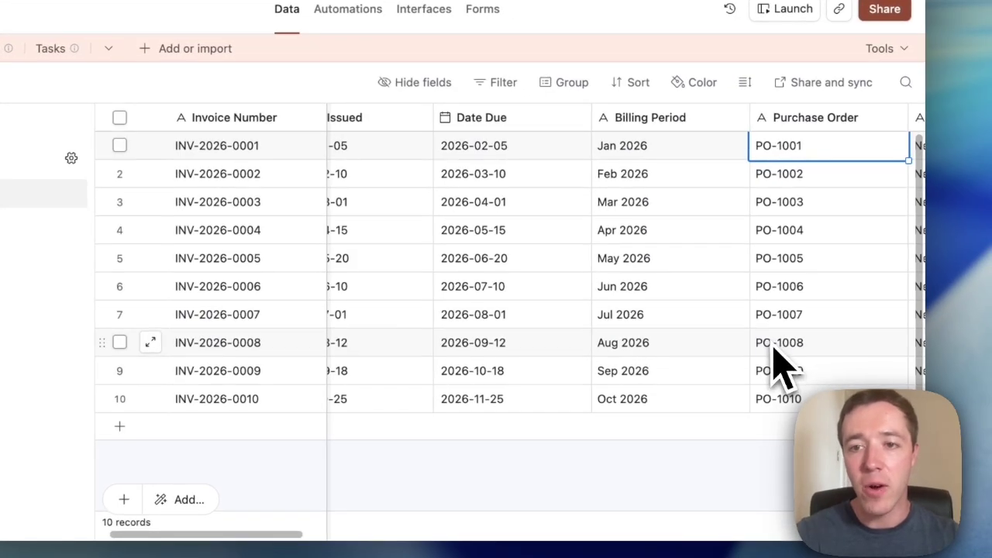
pyautogui.hscroll(10, 783, 368)
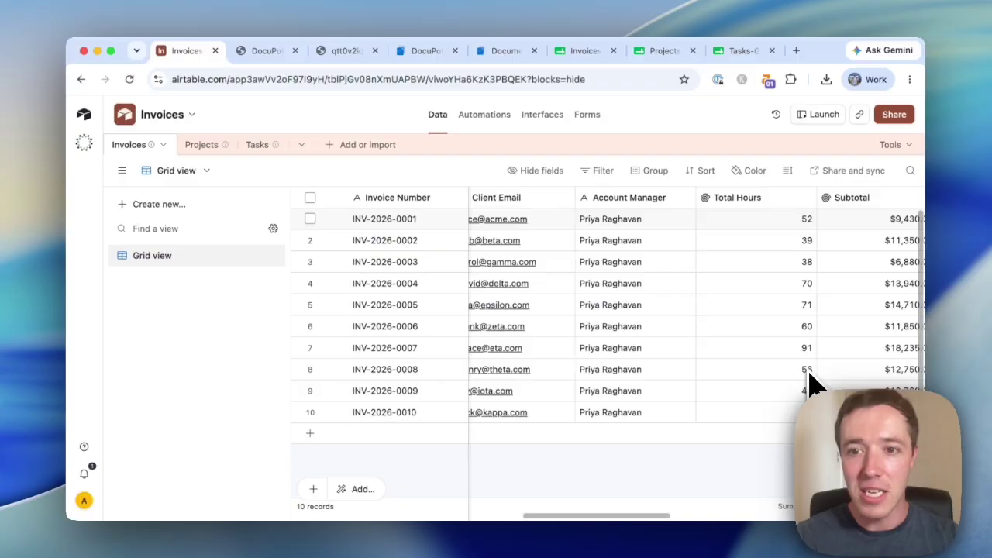
pyautogui.hscroll(15, 814, 379)
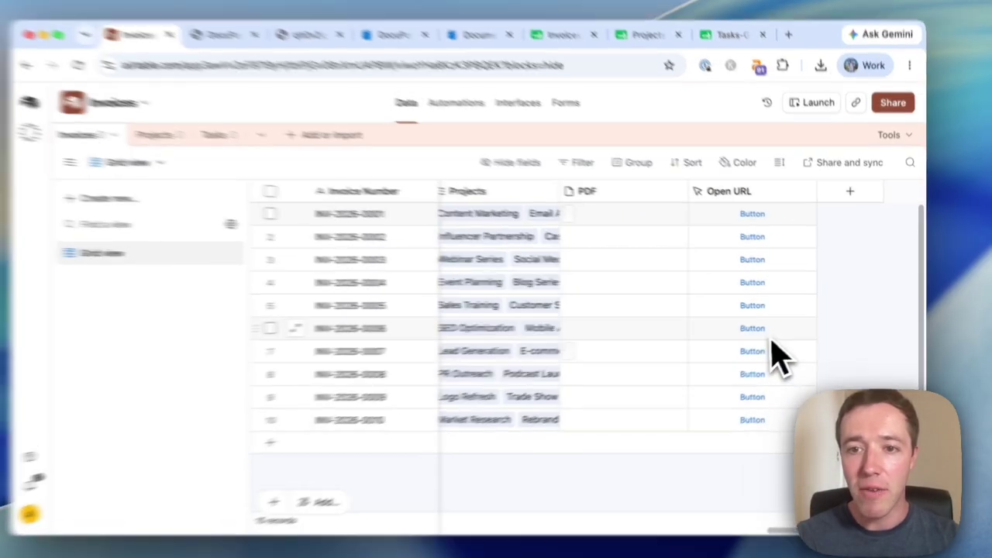
pyautogui.click(837, 369)
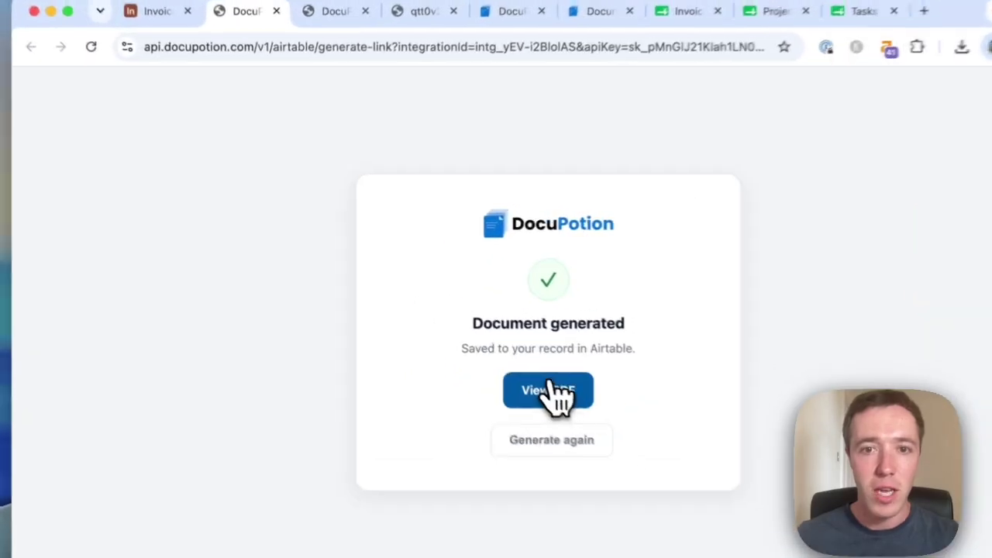
pyautogui.click(371, 380)
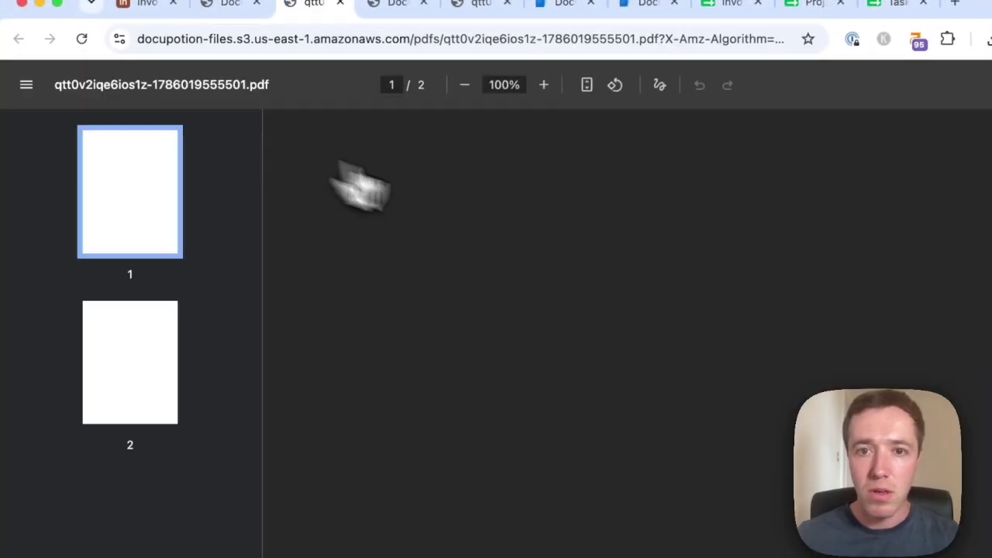
# Step: Examine the sixth invoice's PDF, including the header details, billing parties, projects with nested tasks, totals, payment terms and notes
pyautogui.scroll(-2, 571, 266)
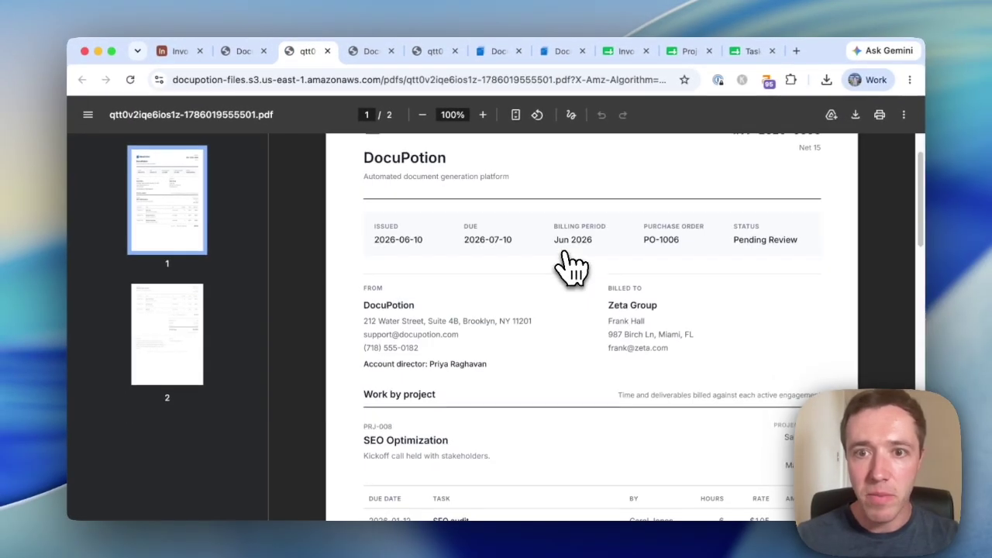
pyautogui.scroll(-1, 675, 255)
pyautogui.scroll(-1, 659, 232)
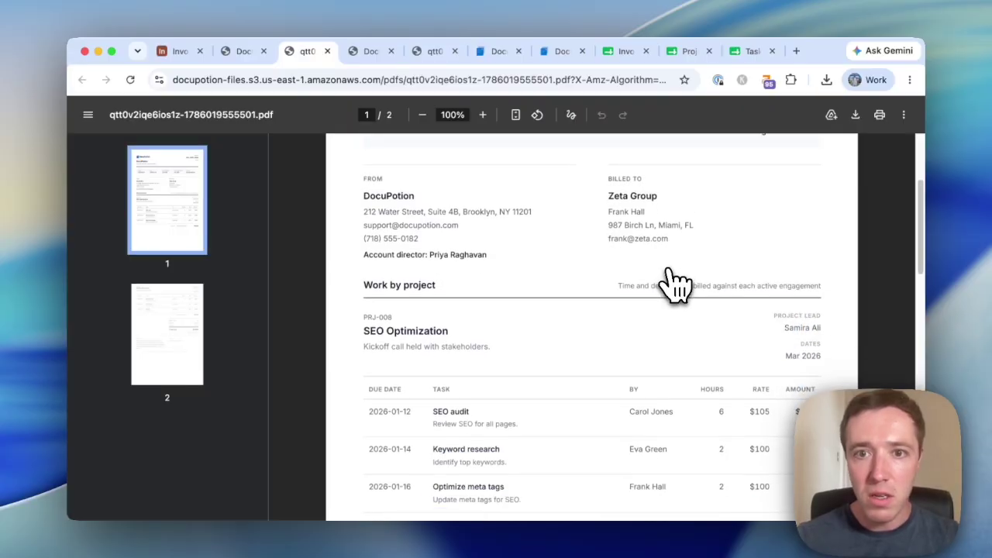
pyautogui.scroll(-10, 649, 284)
pyautogui.scroll(-3, 556, 368)
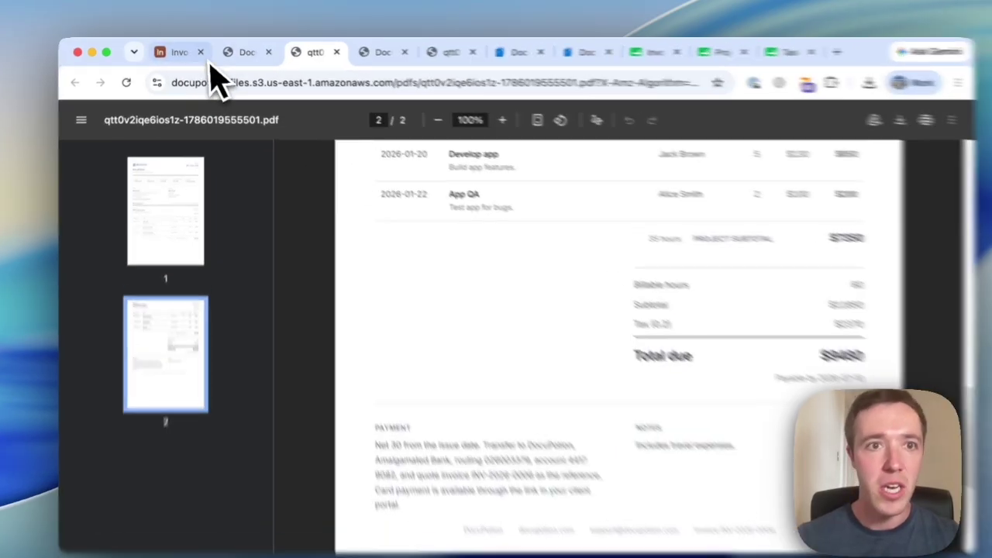
# Step: Return to the Airtable Invoices table and preview the PDF attachment saved on the sixth invoice record
pyautogui.click(178, 51)
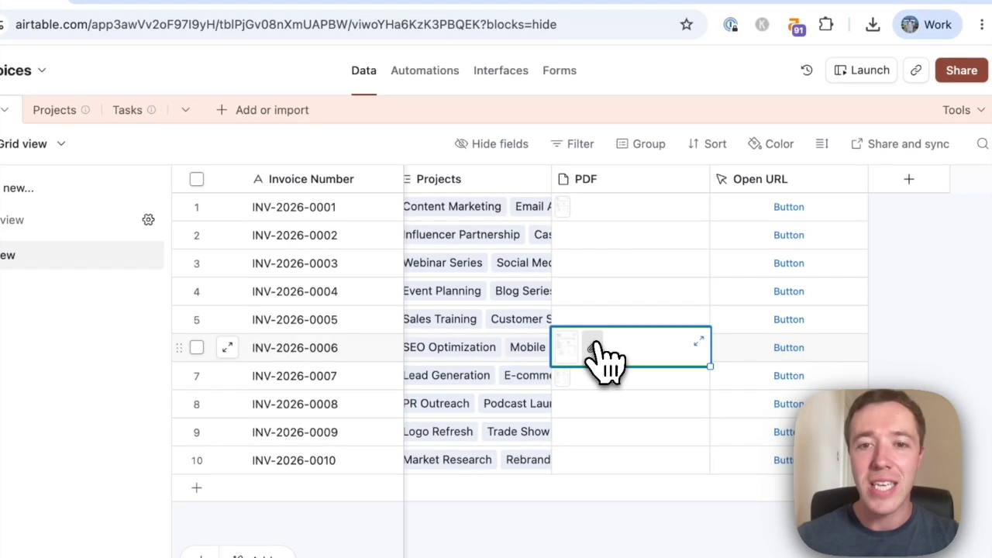
pyautogui.click(581, 348)
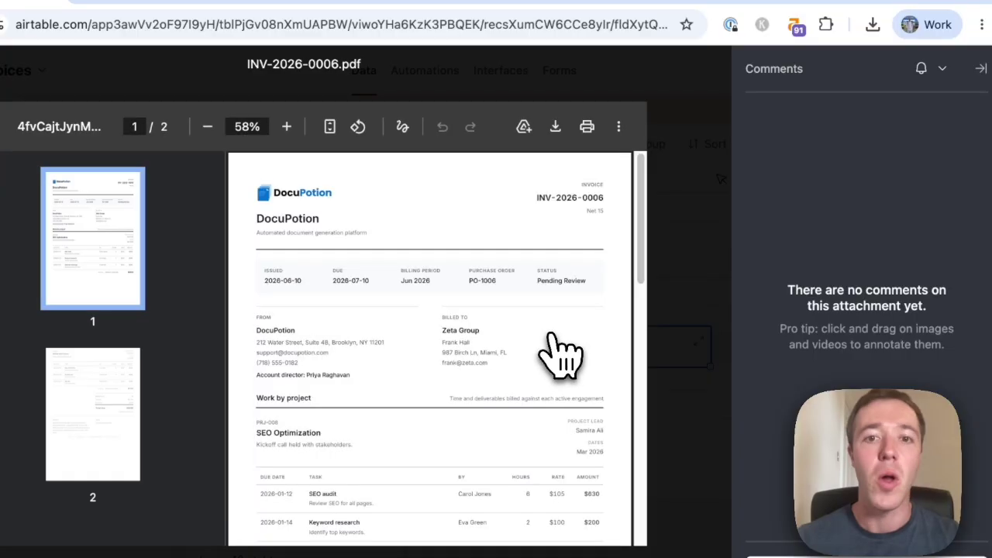
pyautogui.scroll(-5, 566, 317)
pyautogui.scroll(5, 566, 318)
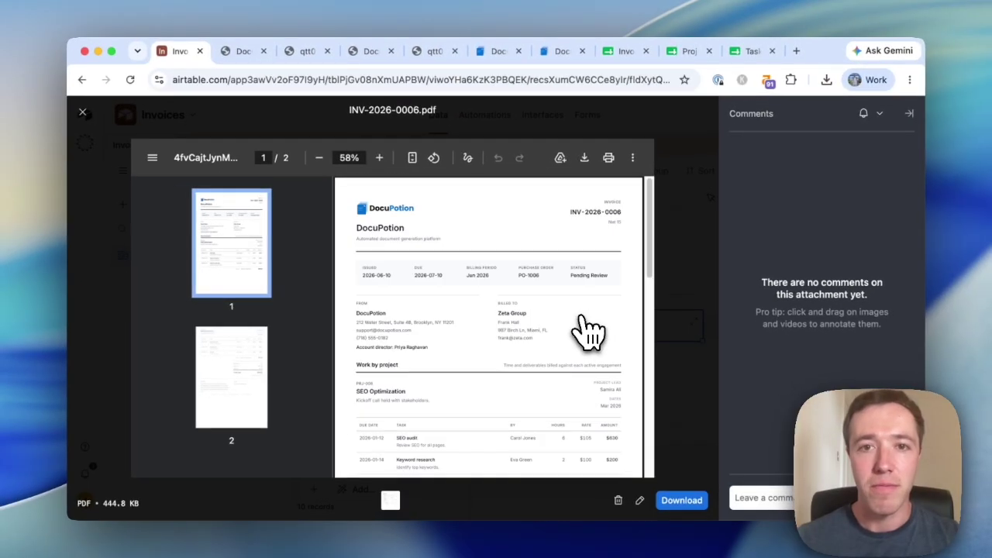